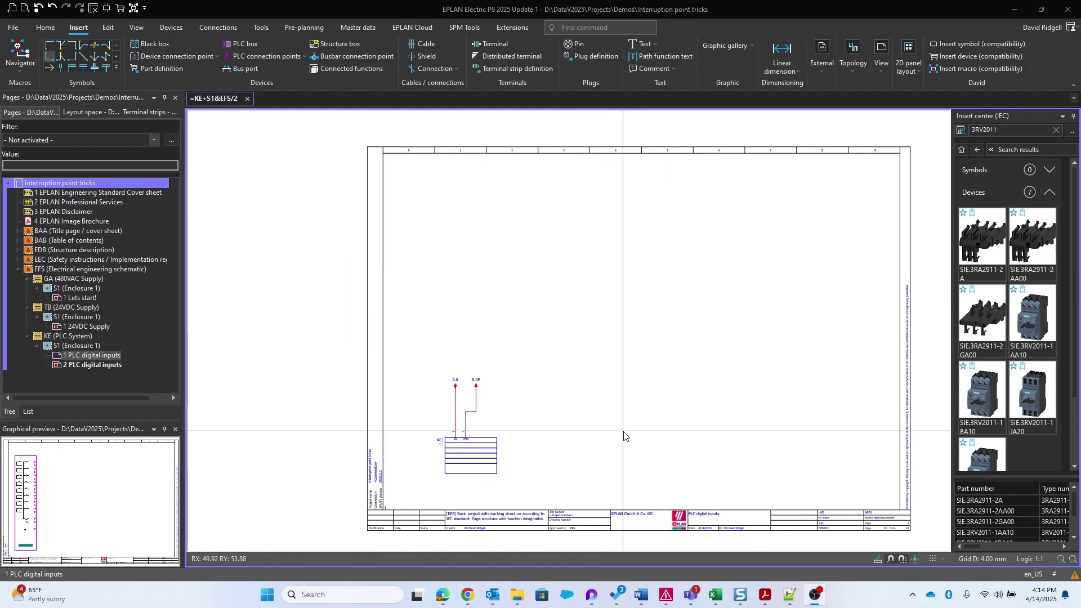
Step: Examine the interruption points on the second PLC digital inputs page and on the 24VDC Supply page
{"action": "scroll", "coordinate": [544, 410], "scroll_direction": "up", "scroll_amount": 3}
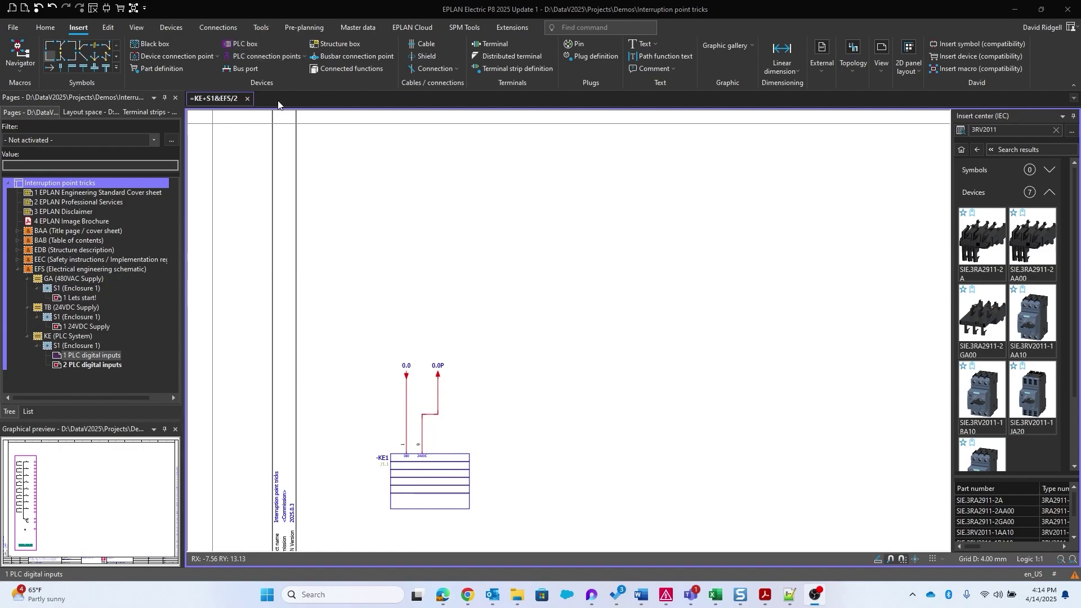
{"action": "scroll", "coordinate": [460, 371], "scroll_direction": "up", "scroll_amount": 2}
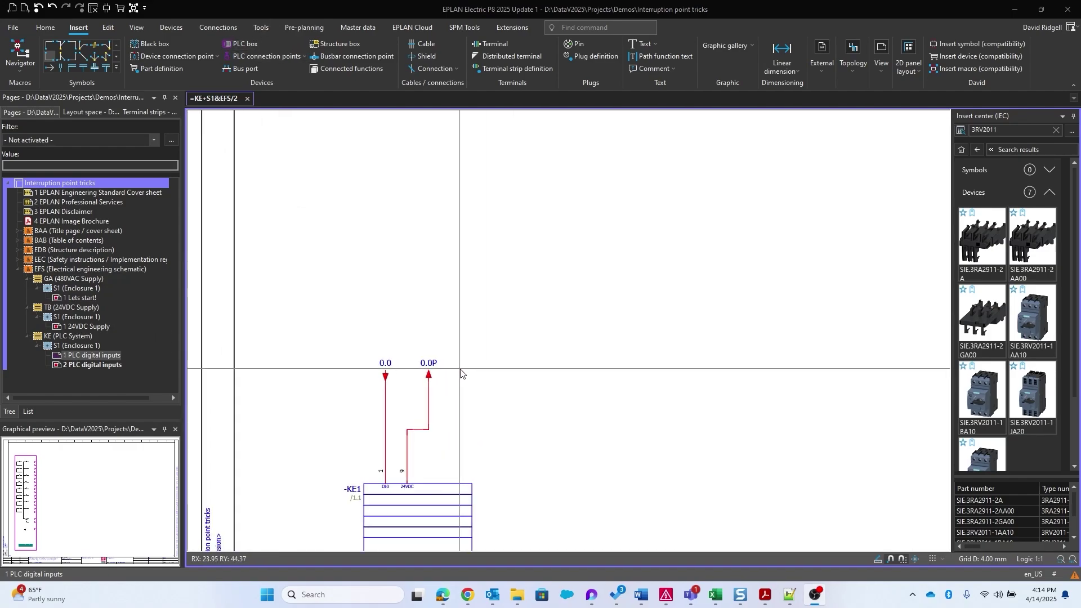
{"action": "scroll", "coordinate": [460, 371], "scroll_direction": "down", "scroll_amount": 2}
{"action": "left_click", "coordinate": [88, 328]}
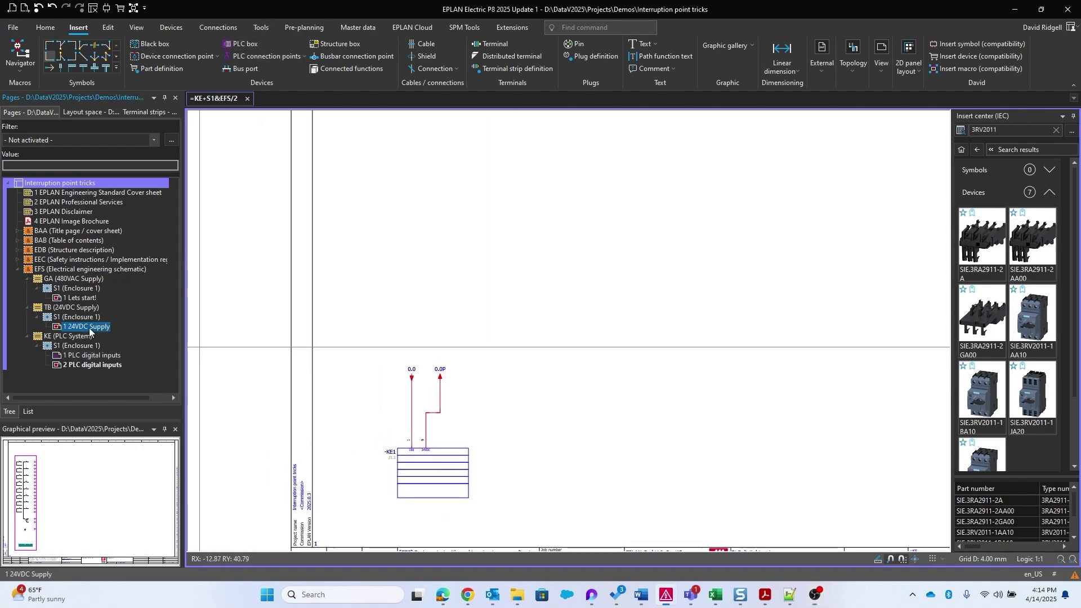
{"action": "double_click", "coordinate": [88, 327]}
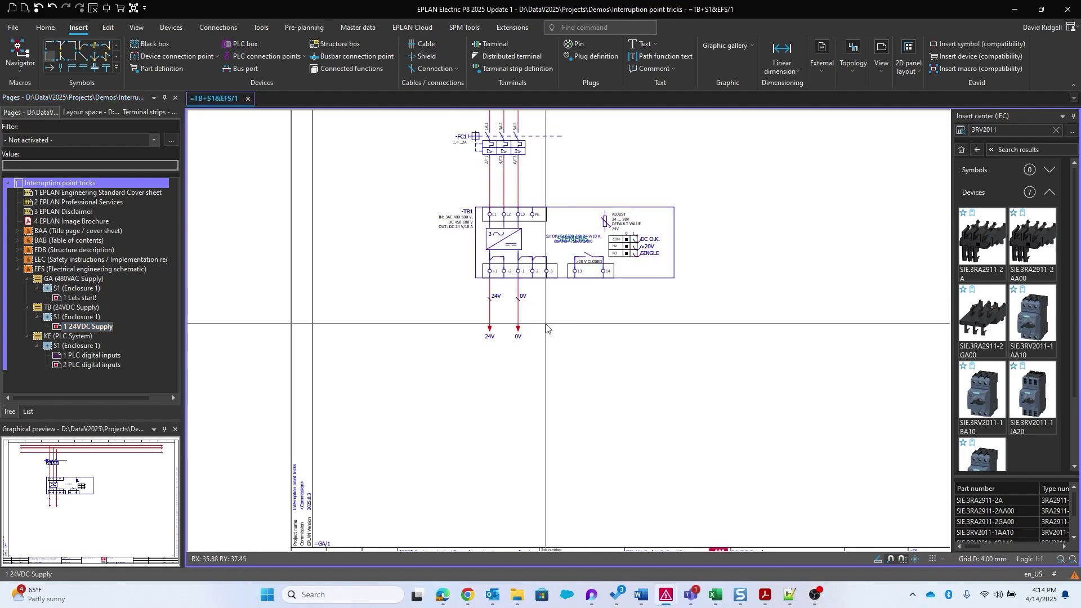
{"action": "scroll", "coordinate": [546, 326], "scroll_direction": "up", "scroll_amount": 3}
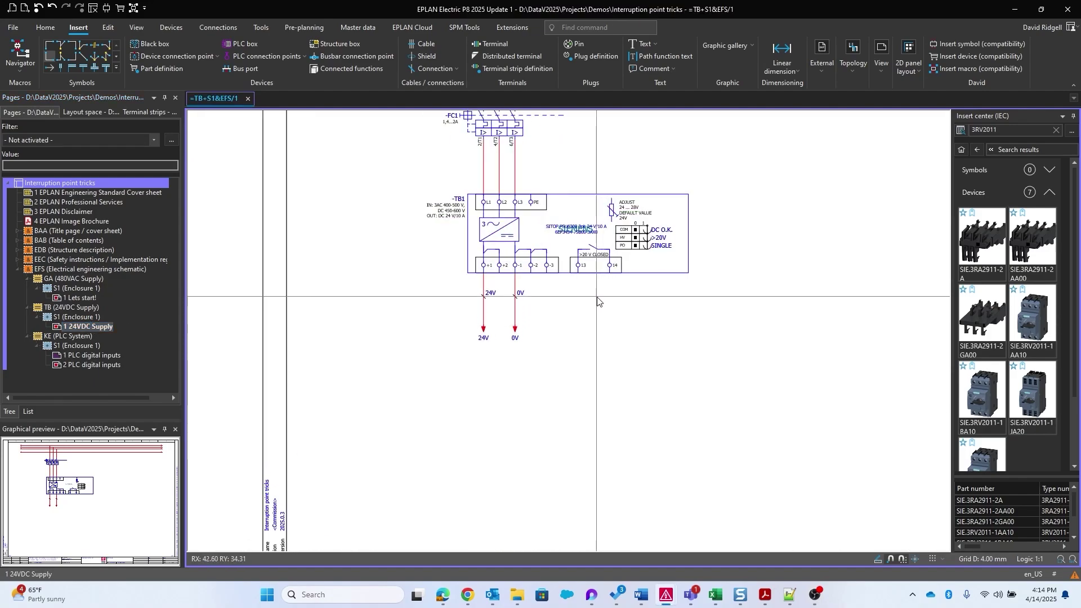
{"action": "double_click", "coordinate": [92, 365]}
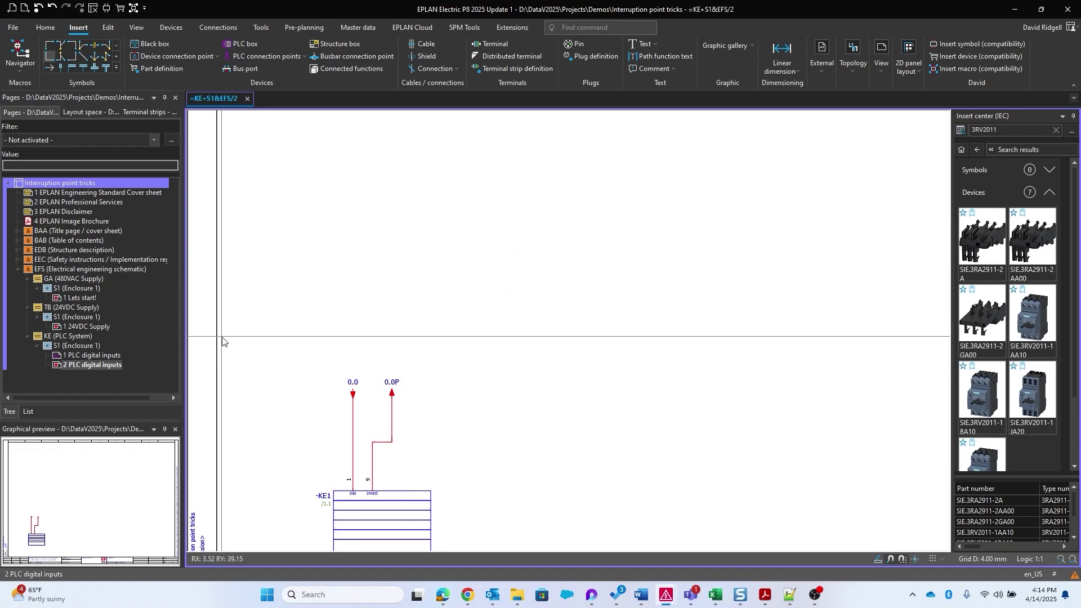
Step: Open the scheme settings of the project check and select message 011002 in the Interruption points class
{"action": "left_click", "coordinate": [262, 27]}
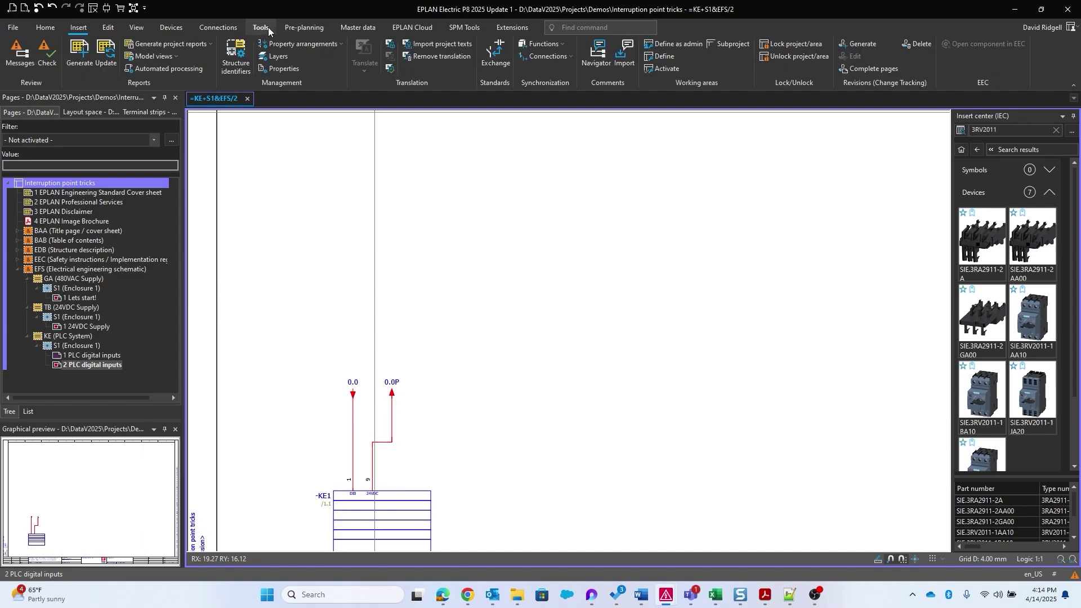
{"action": "left_click", "coordinate": [52, 56]}
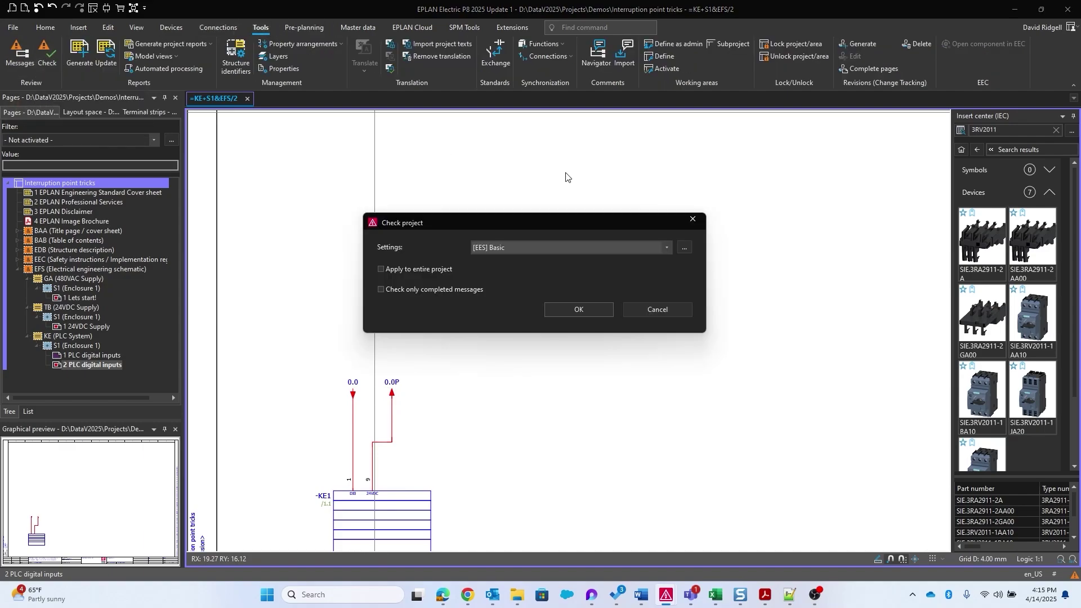
{"action": "left_click", "coordinate": [684, 247]}
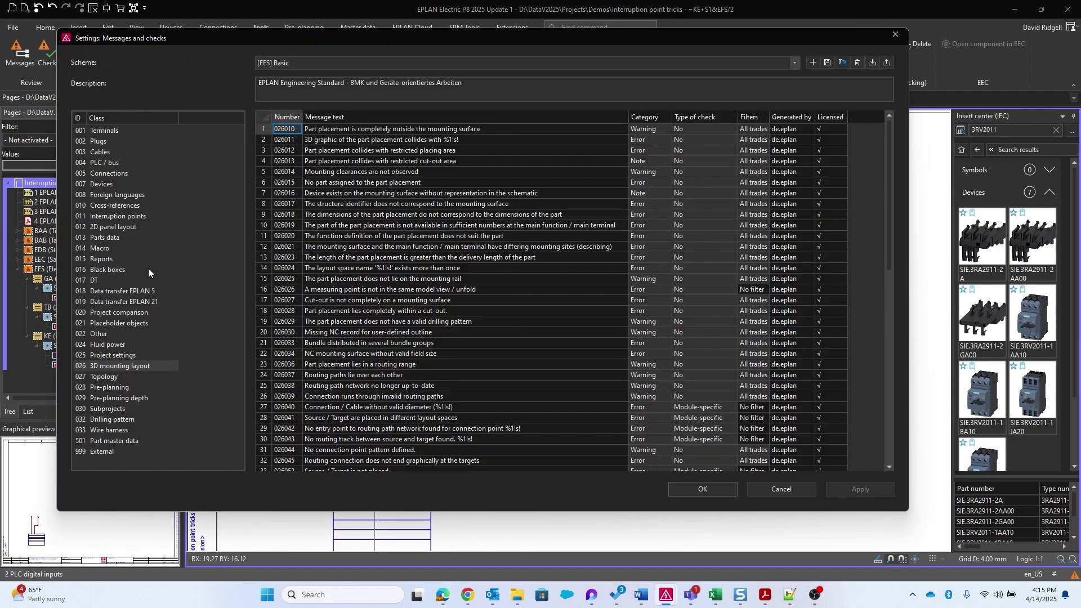
{"action": "left_click", "coordinate": [111, 217]}
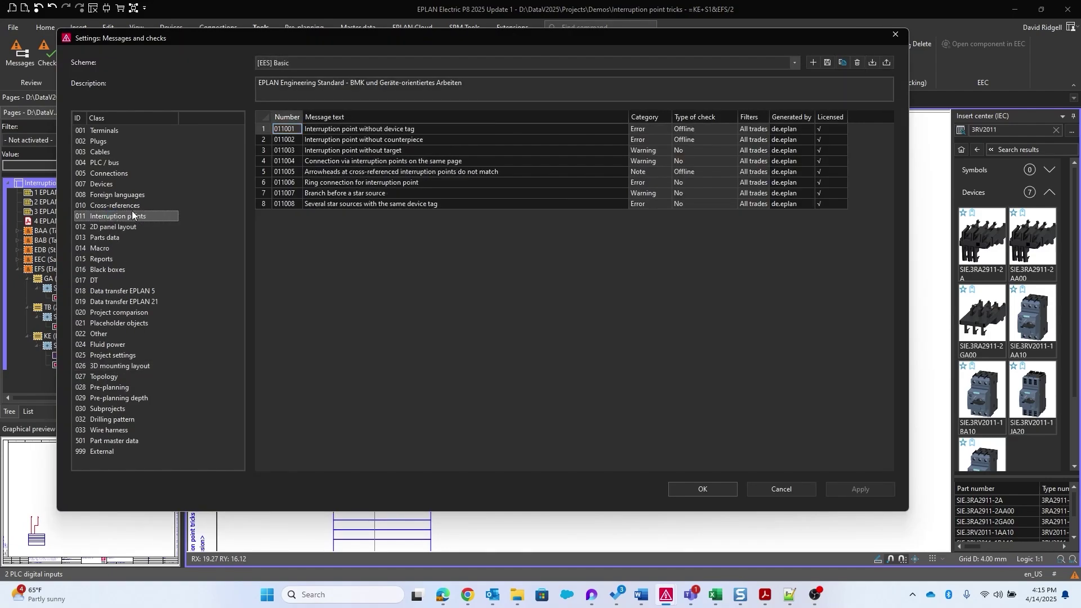
{"action": "left_click", "coordinate": [272, 140]}
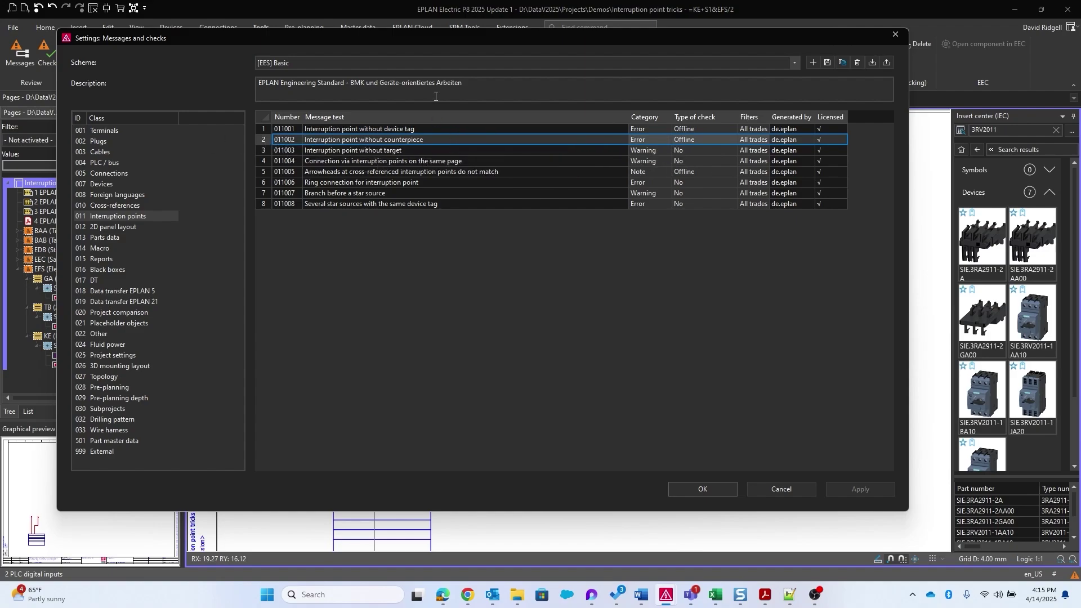
Step: Create a new check scheme named 011002 with the description "Interruption point without counterpiece"
{"action": "left_click", "coordinate": [814, 64]}
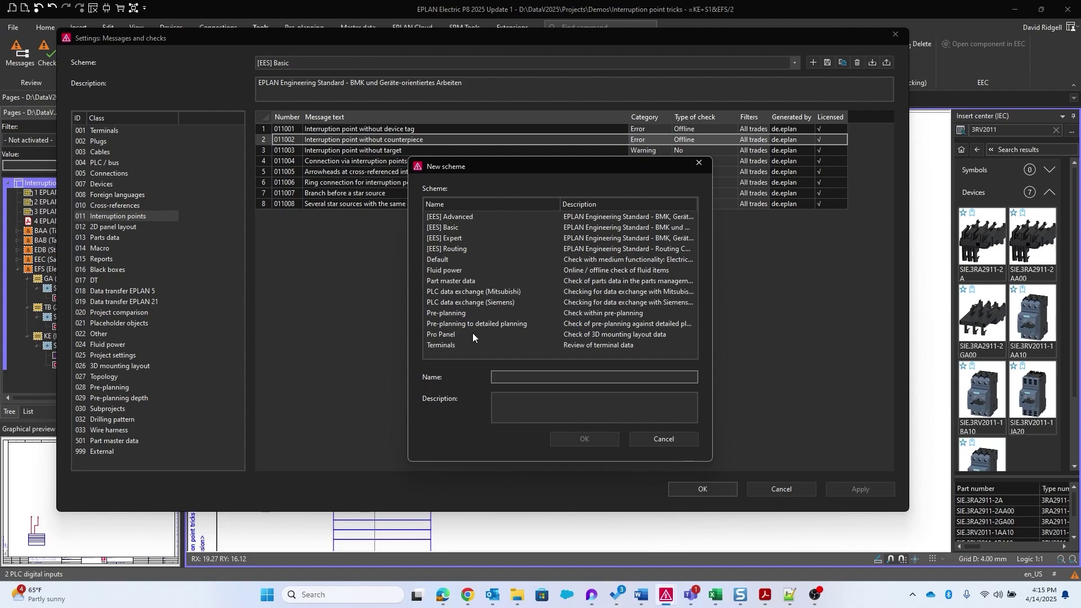
{"action": "key", "text": "Caps_Lock"}
{"action": "type", "text": "Interrpi"}
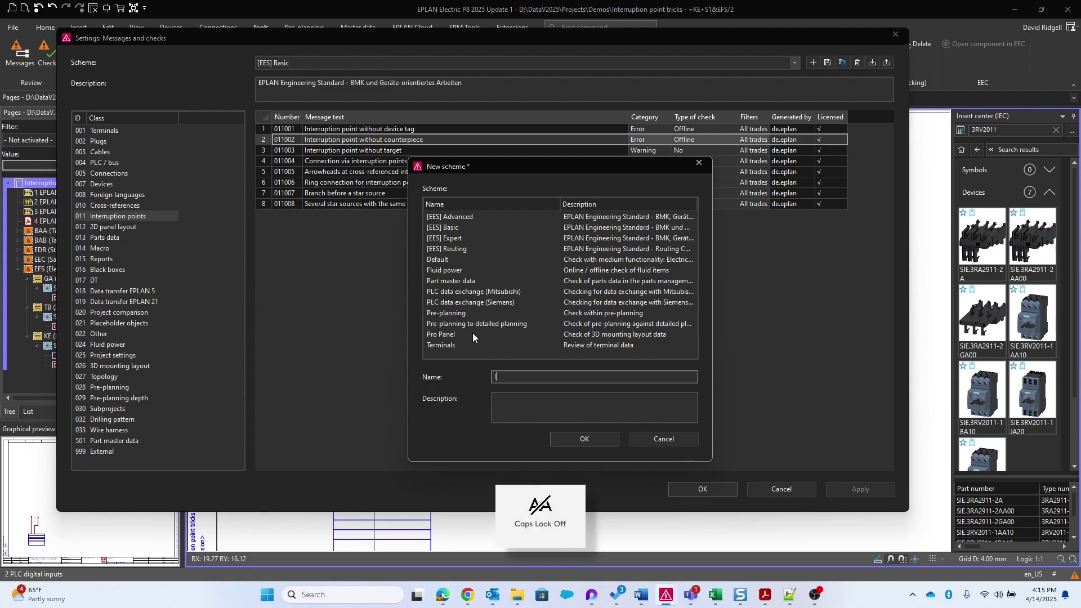
{"action": "key", "text": "BackSpace"}
{"action": "key", "text": "BackSpace"}
{"action": "key", "text": "BackSpace"}
{"action": "key", "text": "BackSpace"}
{"action": "key", "text": "BackSpace"}
{"action": "key", "text": "BackSpace"}
{"action": "key", "text": "BackSpace"}
{"action": "key", "text": "BackSpace"}
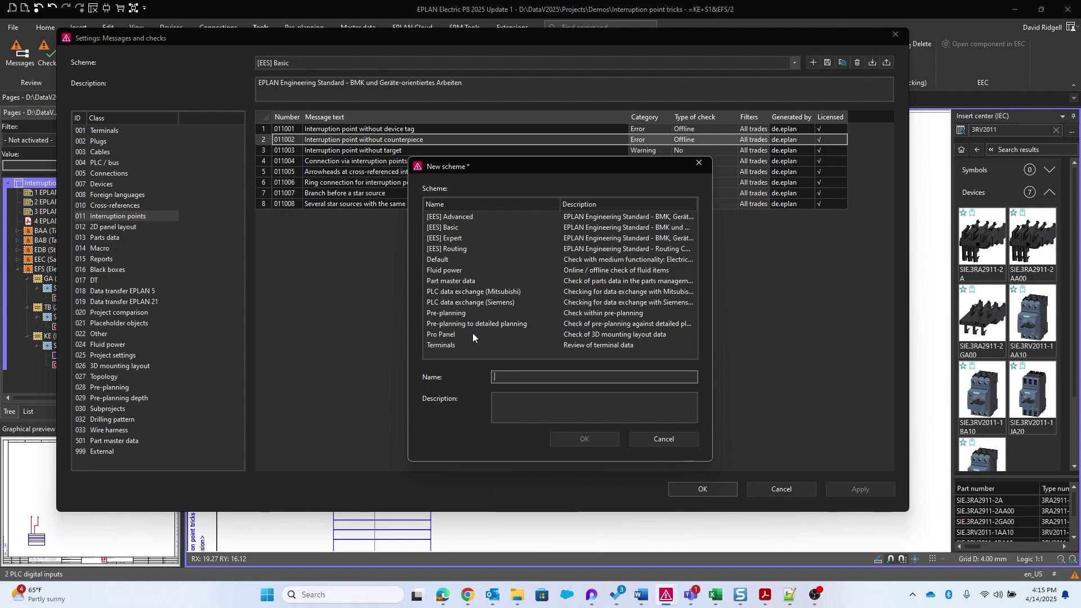
{"action": "type", "text": "011002"}
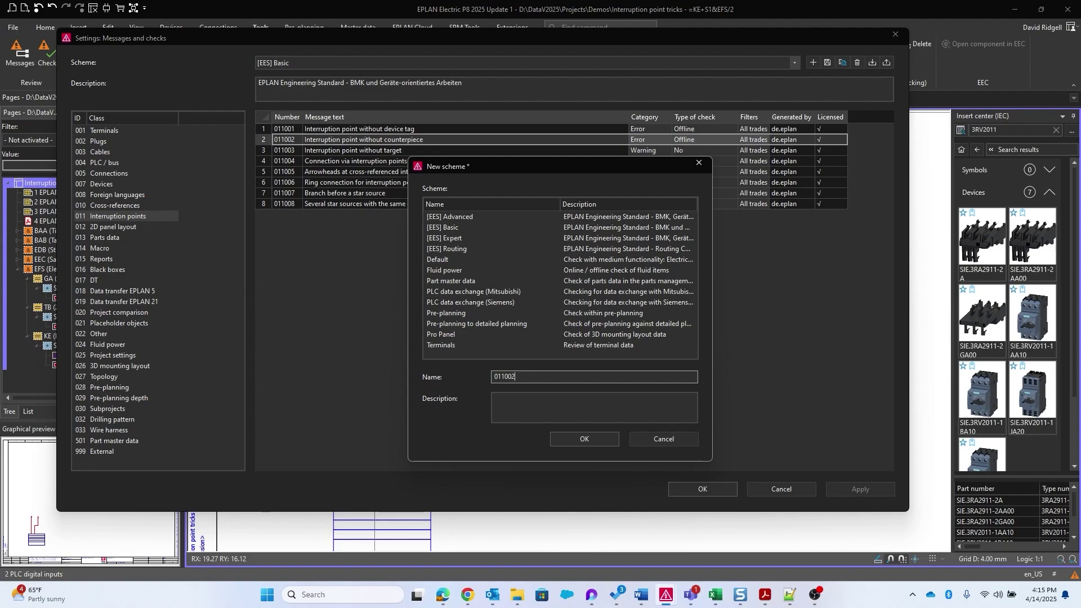
{"action": "key", "text": "Tab"}
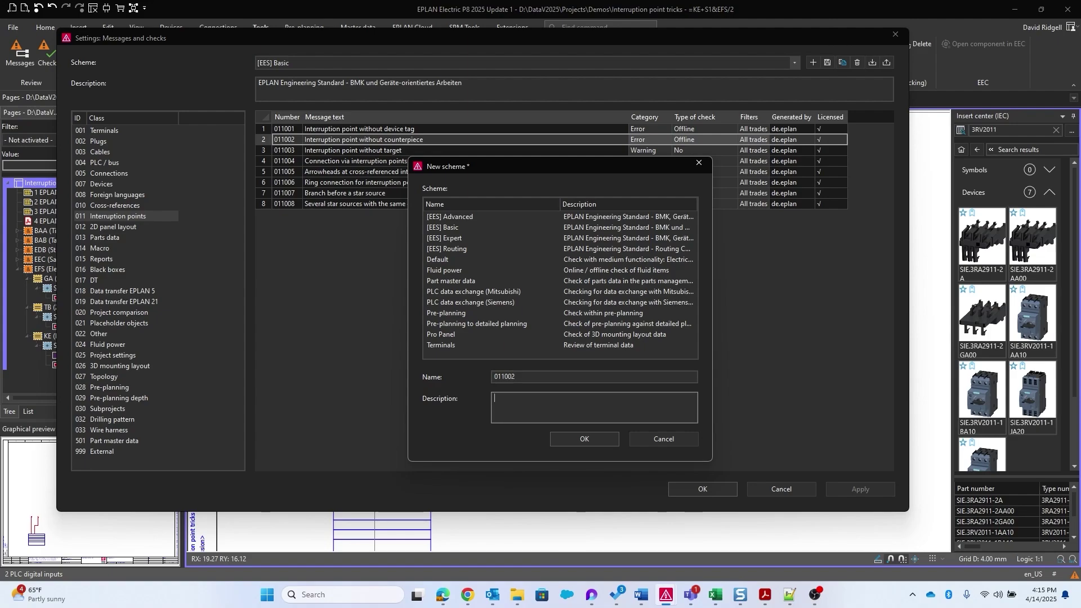
{"action": "type", "text": "Interruption point without counterpiece"}
{"action": "left_click", "coordinate": [573, 440]}
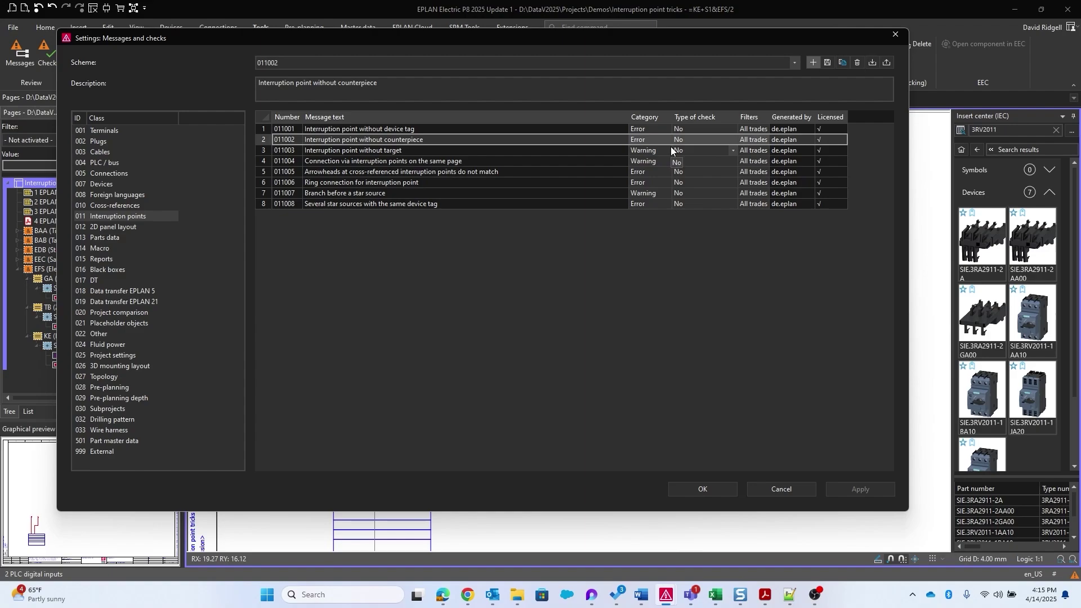
Step: Set the type of check for "Interruption point without counterpiece" to Offline, then save the scheme and accept the settings
{"action": "left_click", "coordinate": [732, 139]}
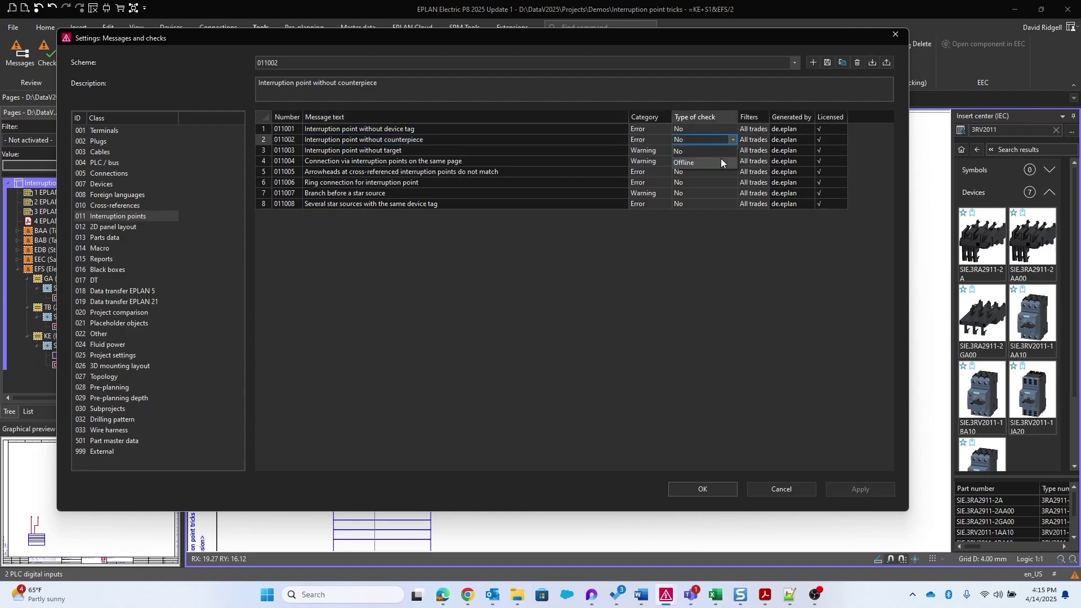
{"action": "left_click", "coordinate": [721, 163]}
{"action": "left_click", "coordinate": [826, 64]}
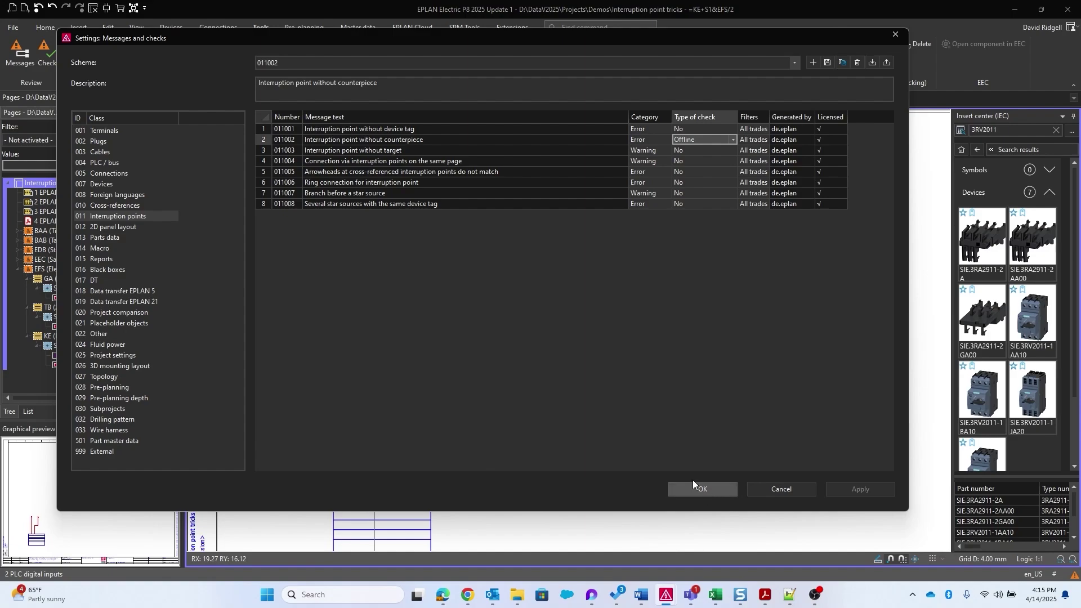
{"action": "left_click", "coordinate": [718, 489]}
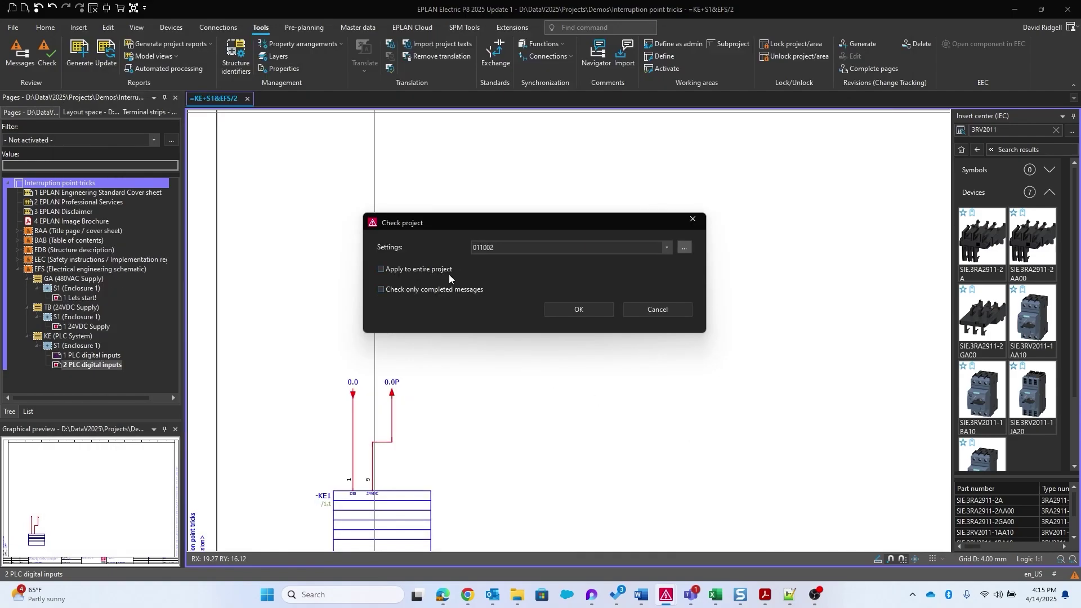
Step: Run the check with scheme 011002 on the entire project and show the generated messages in message management
{"action": "left_click", "coordinate": [431, 269]}
{"action": "left_click", "coordinate": [566, 311]}
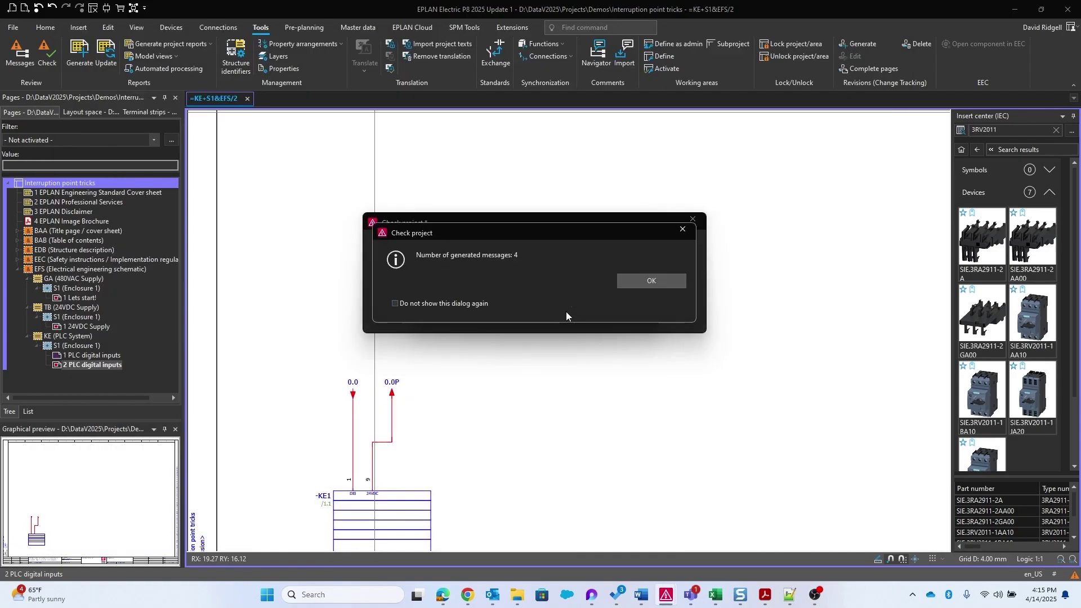
{"action": "left_click", "coordinate": [653, 282]}
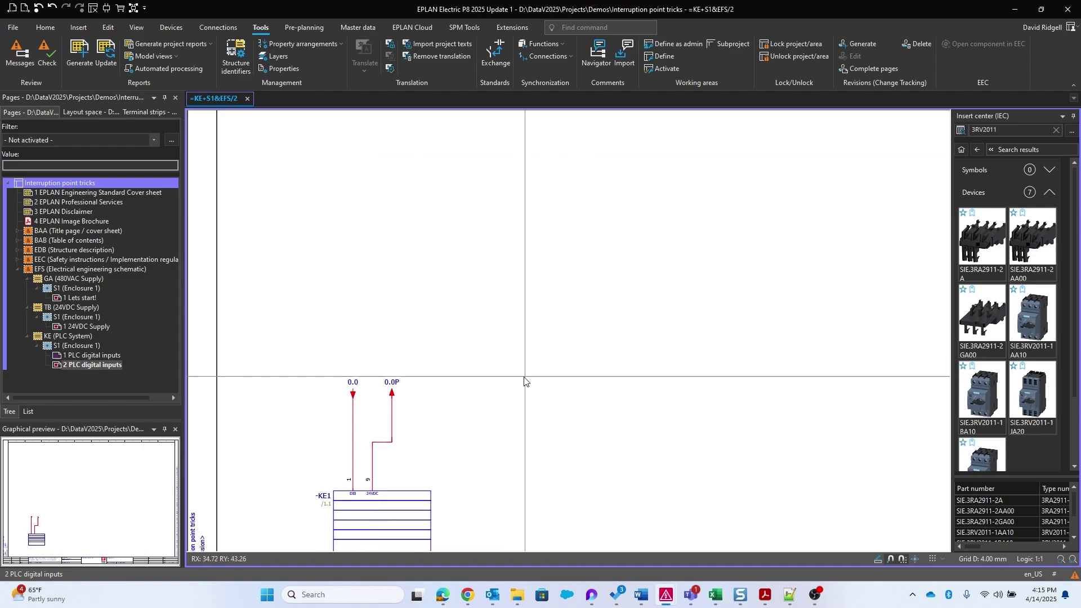
{"action": "left_click", "coordinate": [19, 53]}
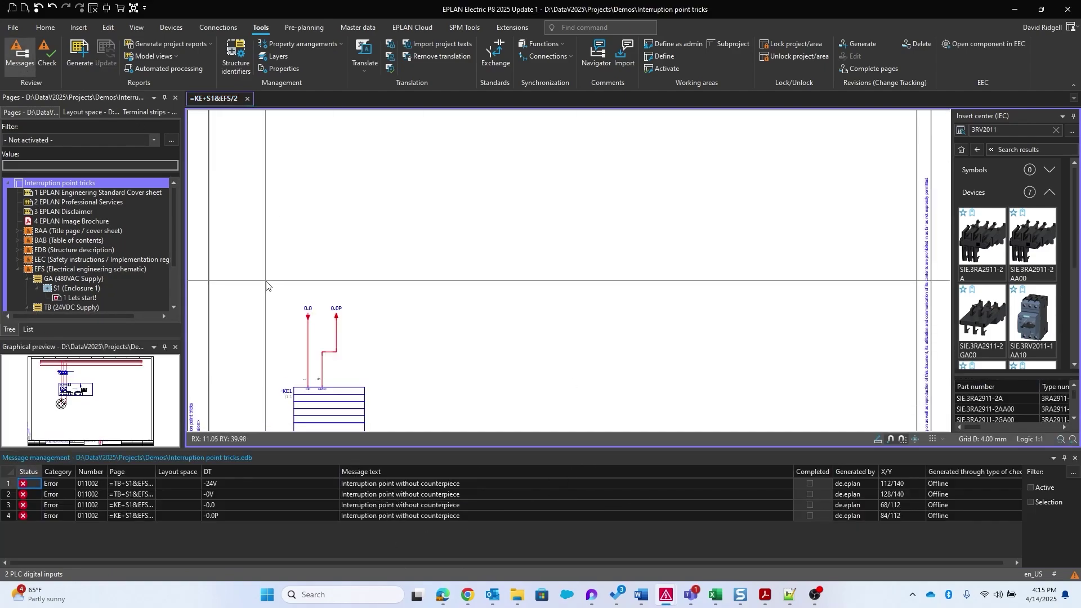
Step: Open the Interruption points navigator alongside the page navigator
{"action": "left_click", "coordinate": [138, 30]}
{"action": "left_click", "coordinate": [26, 72]}
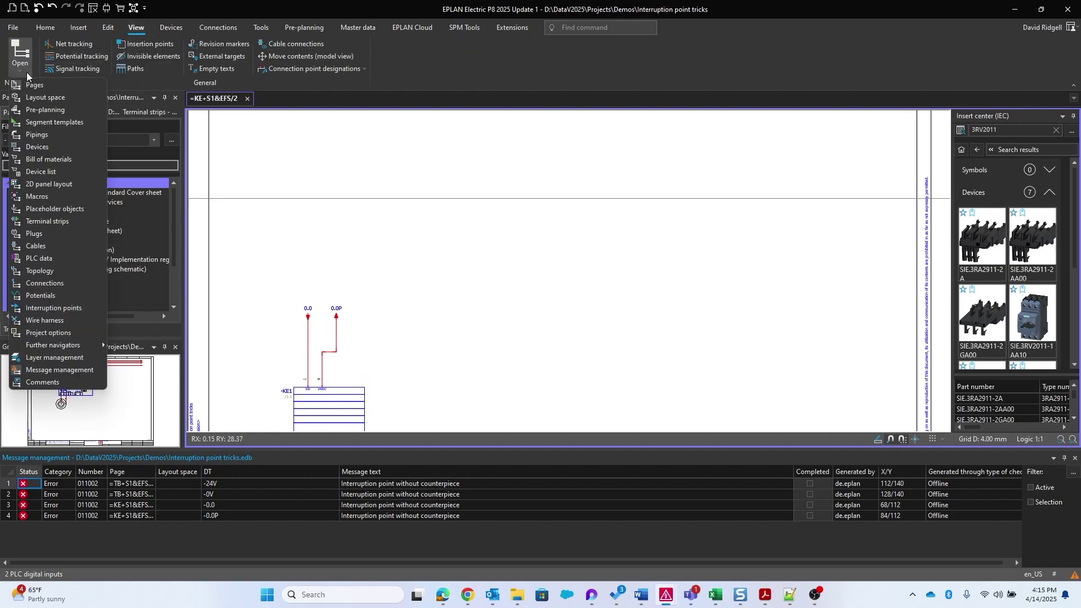
{"action": "left_click", "coordinate": [71, 308]}
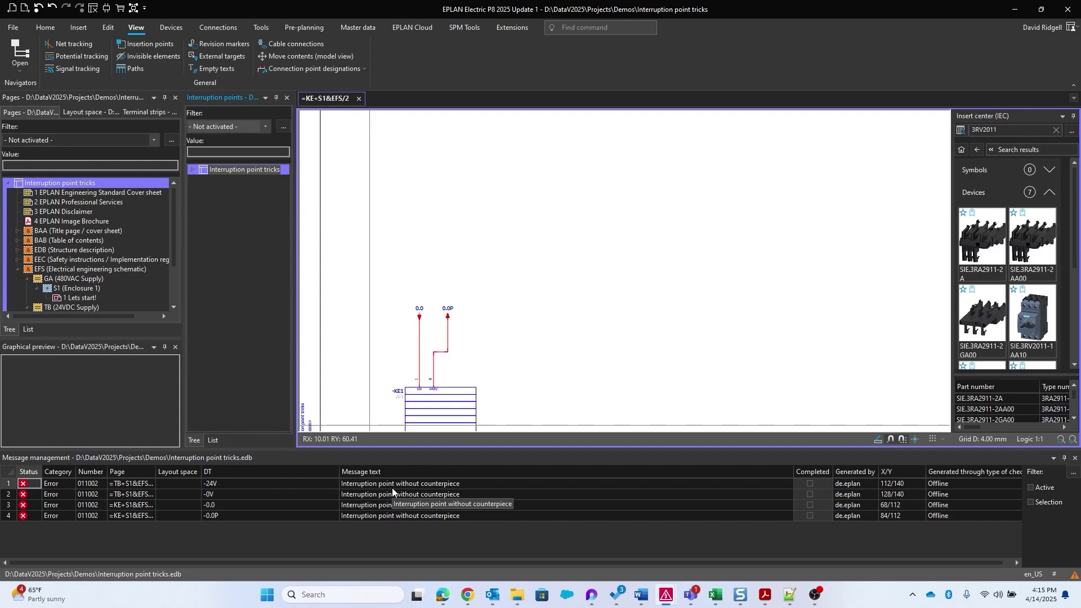
{"action": "left_click", "coordinate": [250, 127]}
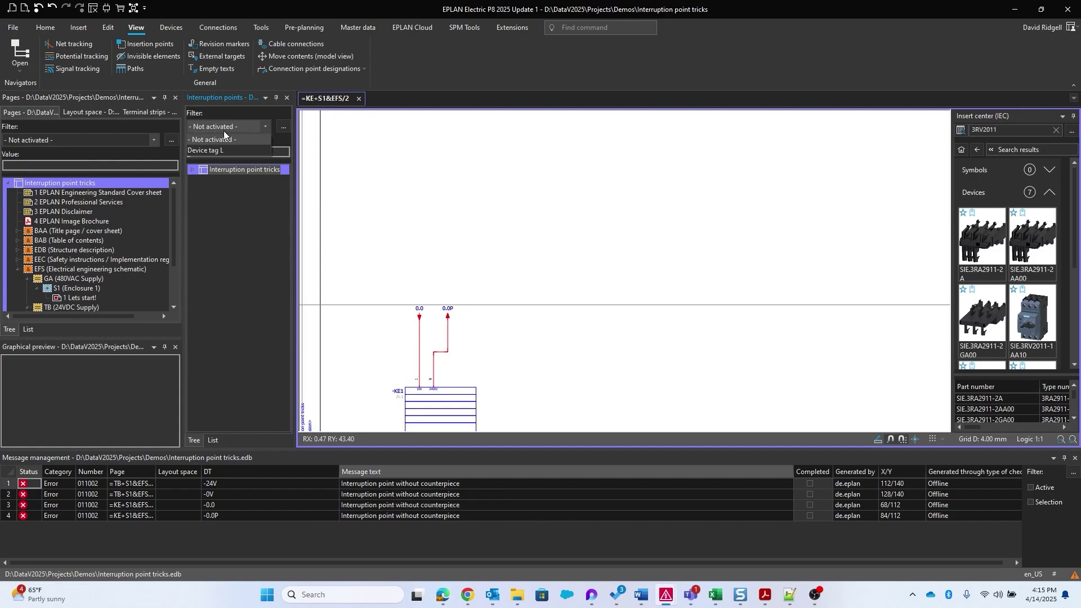
Step: Synchronize the -24V and -0V error messages with the Interruption points navigator, then close message management
{"action": "left_click", "coordinate": [367, 481]}
{"action": "right_click", "coordinate": [375, 485]}
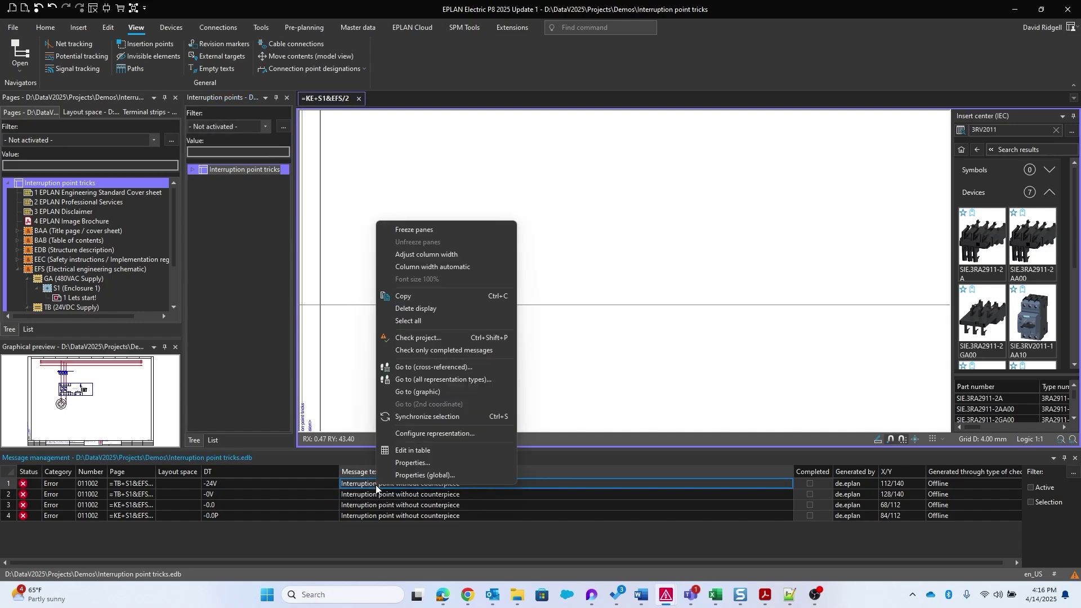
{"action": "left_click", "coordinate": [422, 416]}
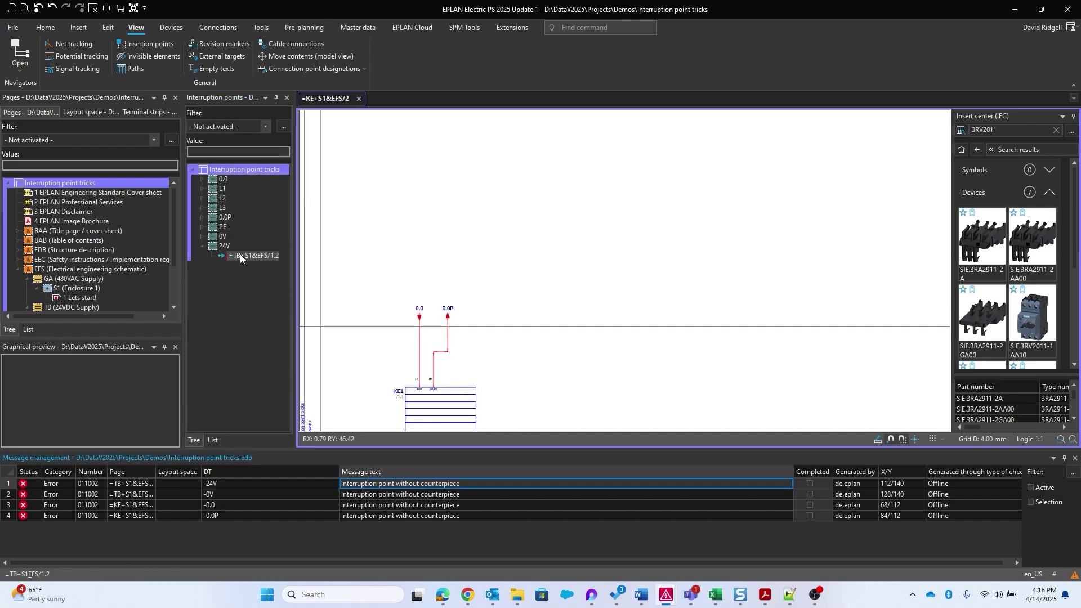
{"action": "right_click", "coordinate": [401, 495]}
{"action": "left_click", "coordinate": [449, 425]}
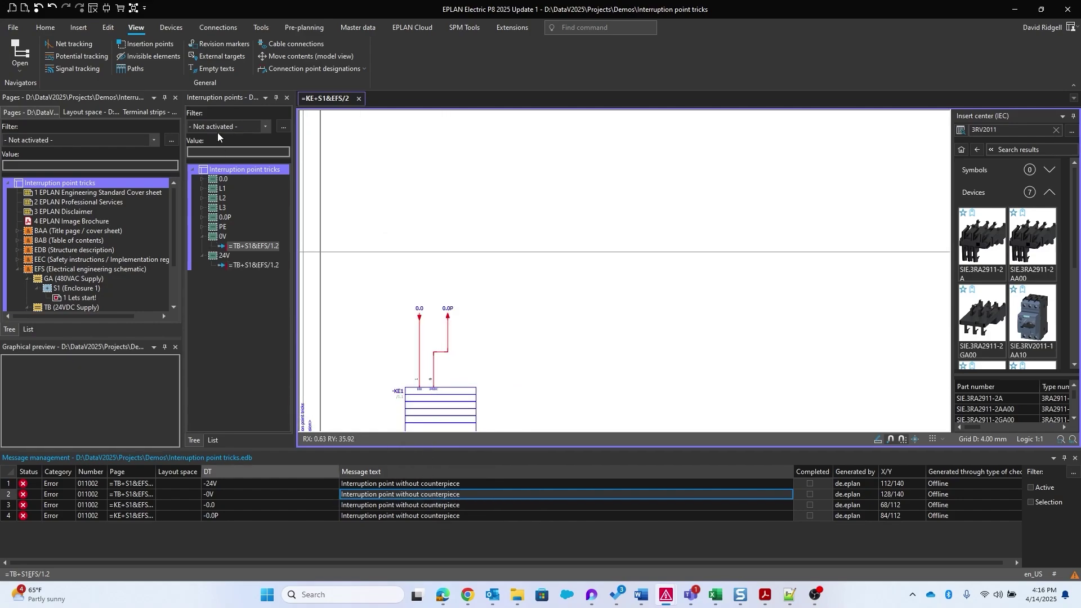
{"action": "left_click", "coordinate": [1074, 459]}
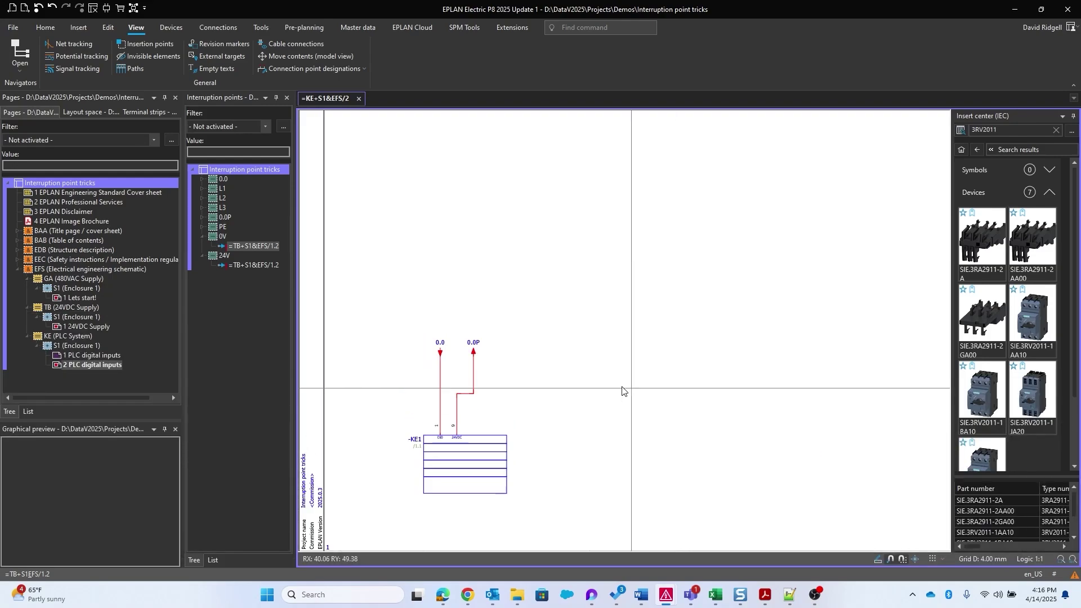
Step: Add the property "Messages in message management" to the properties of the 0.0 interruption point above -KE1
{"action": "double_click", "coordinate": [444, 357]}
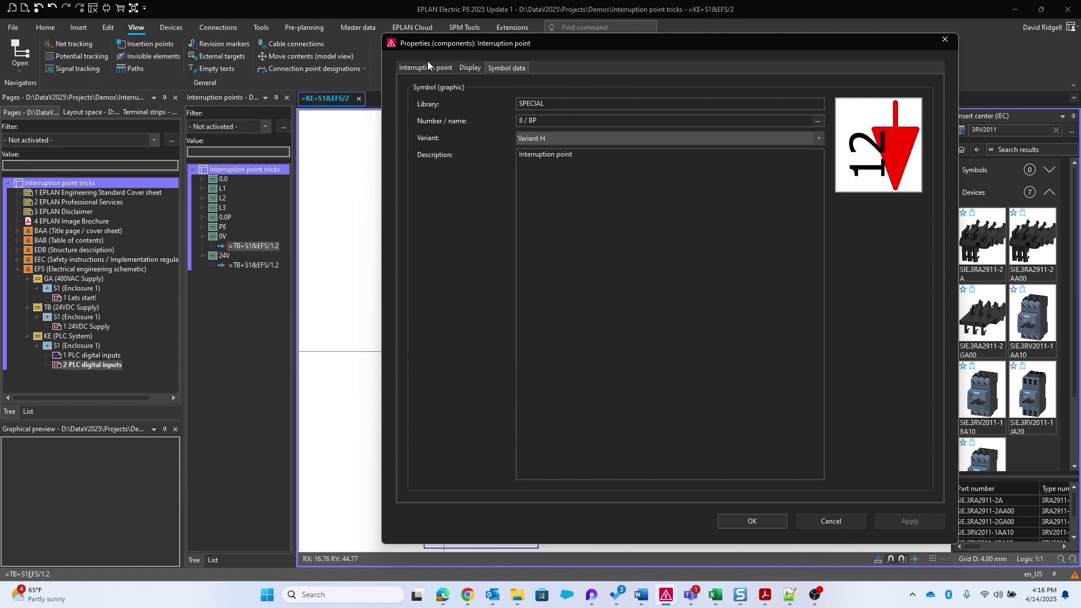
{"action": "left_click", "coordinate": [427, 65]}
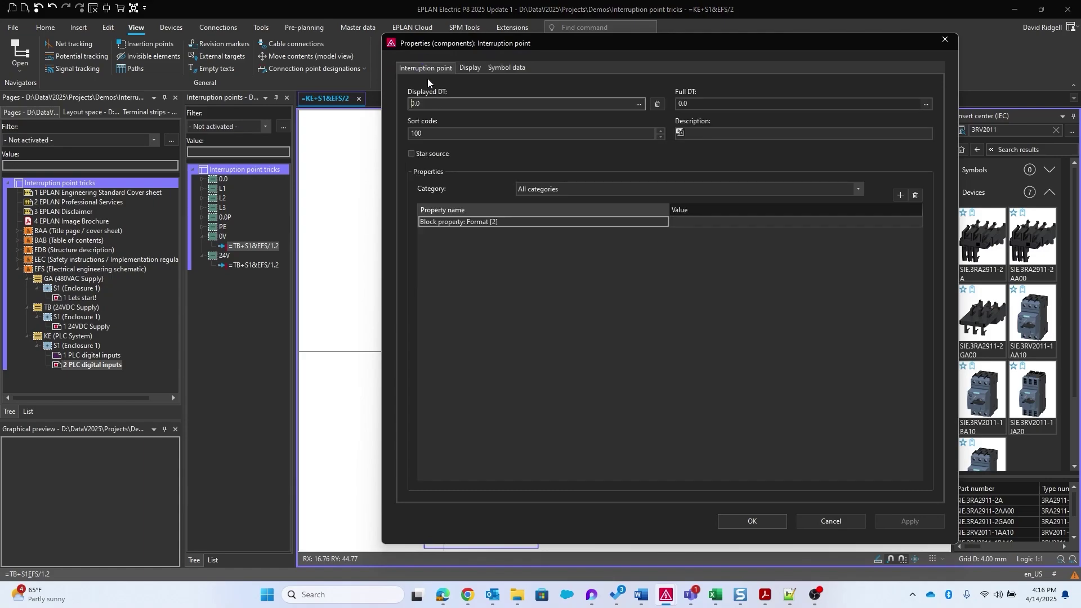
{"action": "left_click", "coordinate": [896, 197]}
{"action": "scroll", "coordinate": [206, 285], "scroll_direction": "down", "scroll_amount": 15}
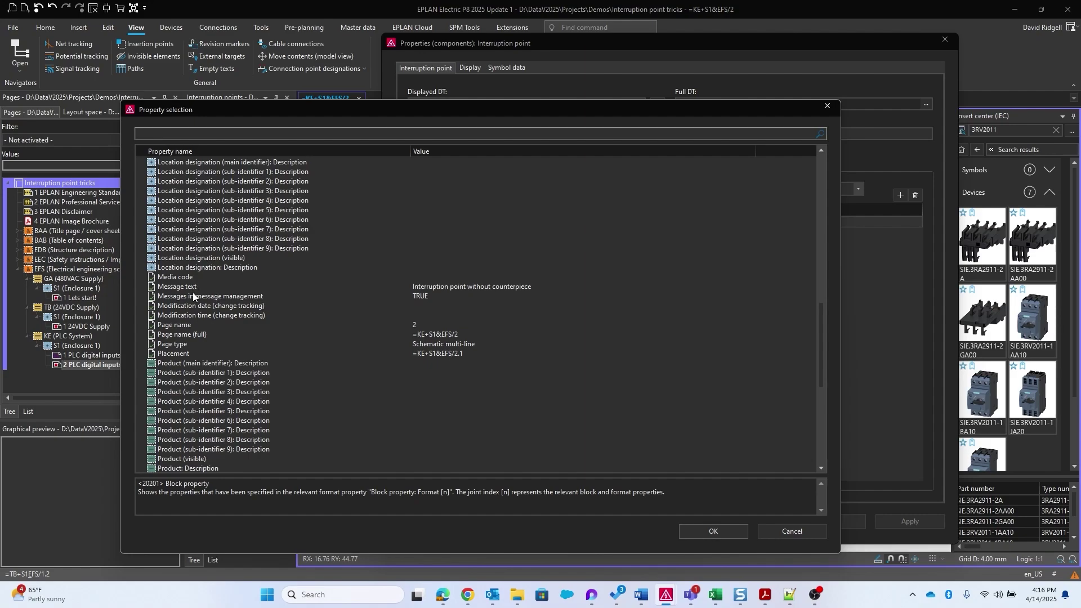
{"action": "left_click", "coordinate": [195, 296]}
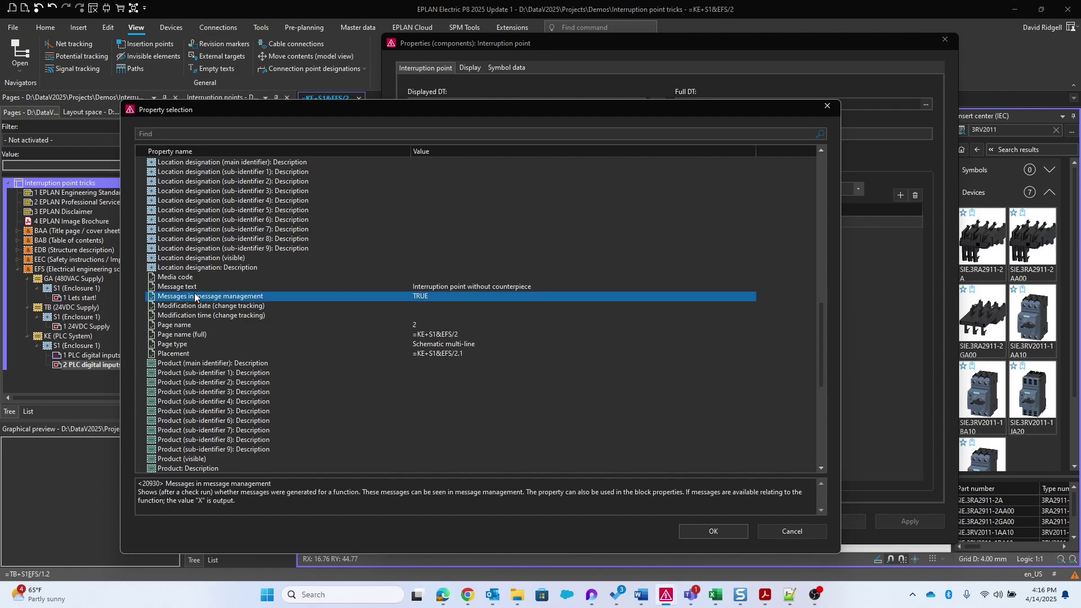
{"action": "double_click", "coordinate": [237, 296]}
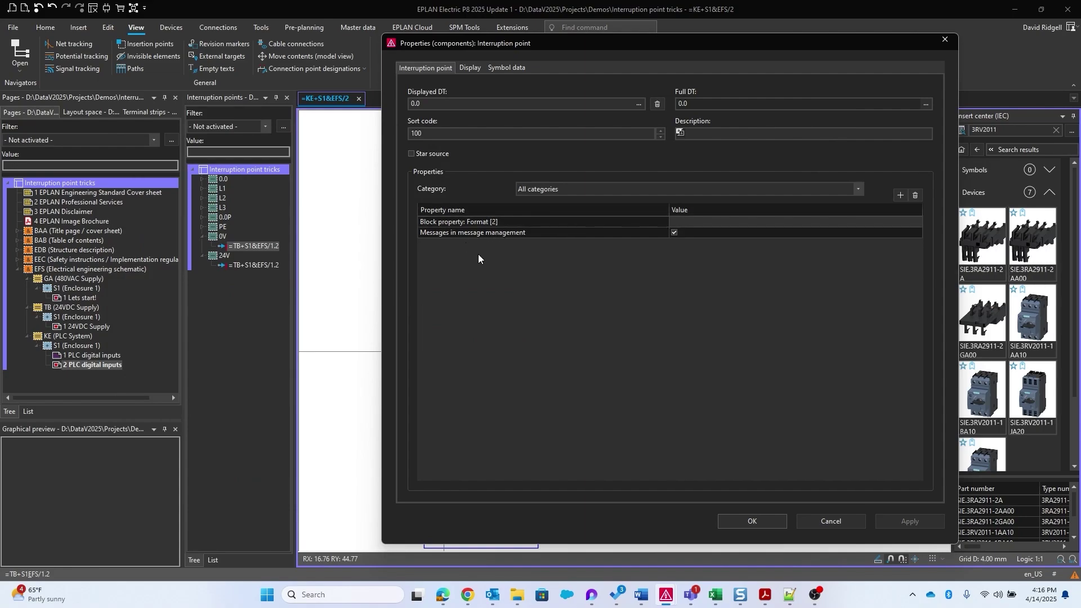
Step: Confirm the interruption point's properties and enable the display of identifying numbers behind the name in the user interface settings
{"action": "left_click", "coordinate": [442, 235]}
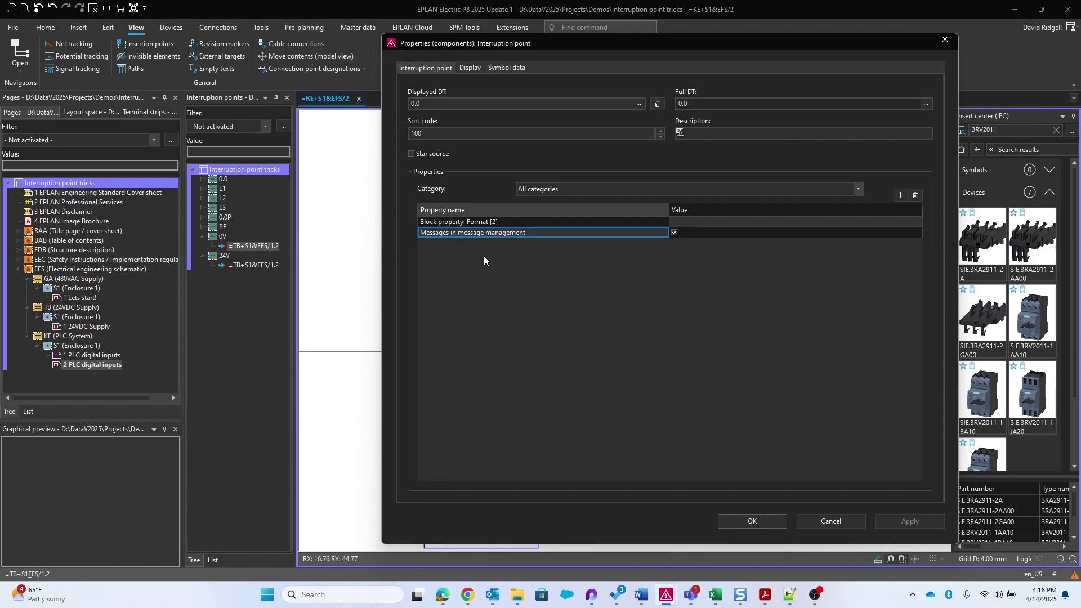
{"action": "left_click", "coordinate": [770, 523]}
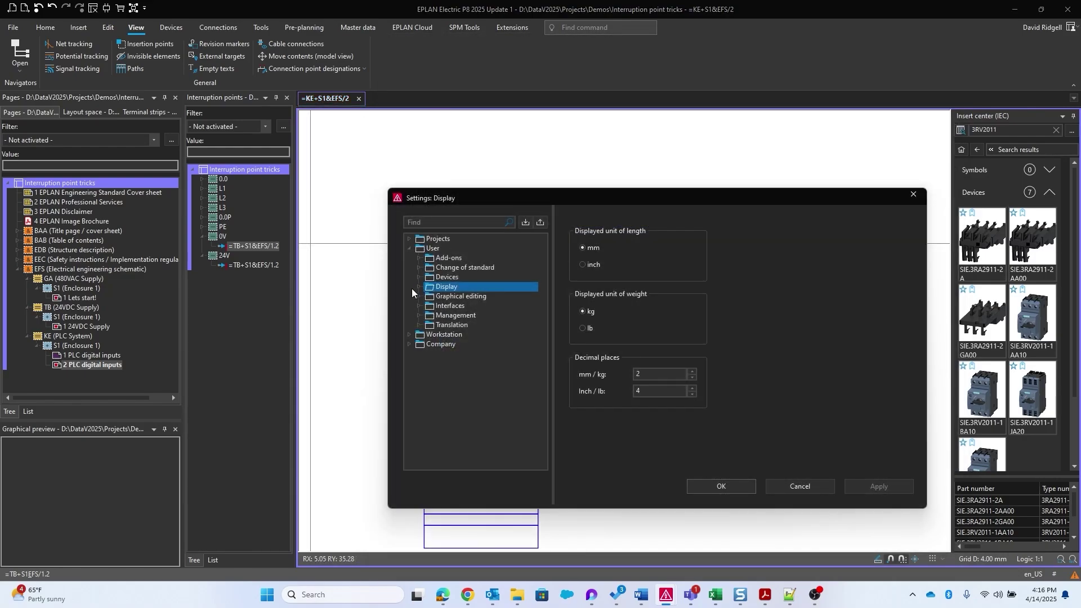
{"action": "left_click", "coordinate": [419, 286]}
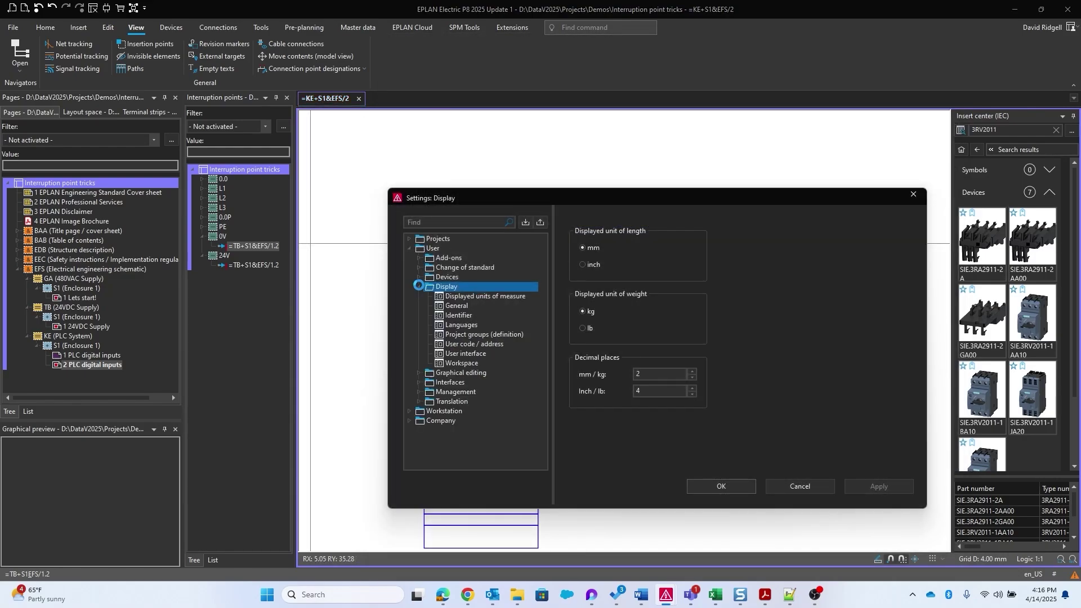
{"action": "left_click", "coordinate": [466, 353]}
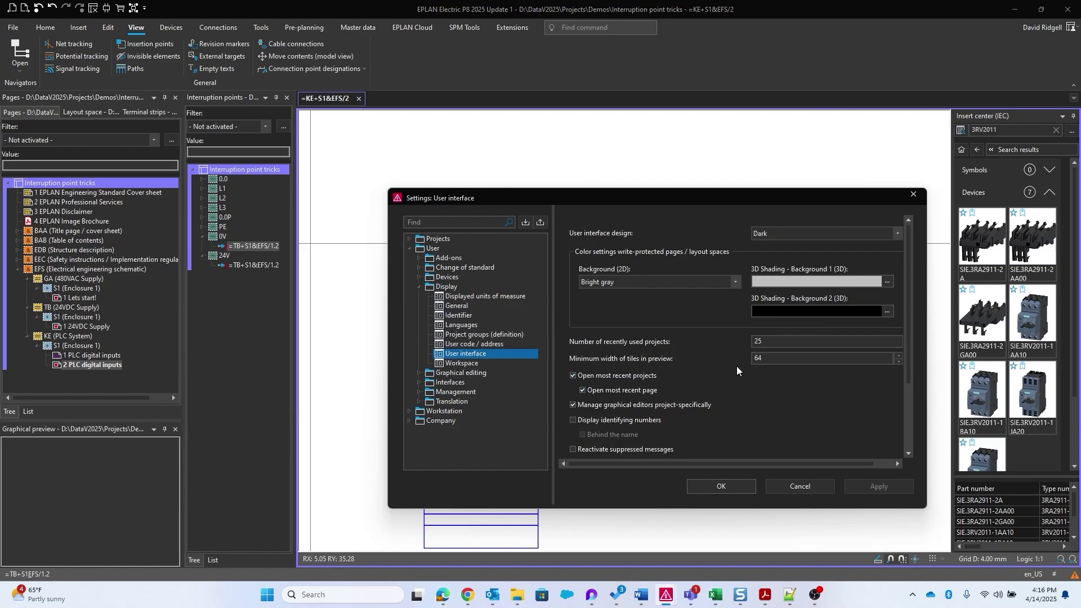
{"action": "left_click", "coordinate": [908, 368]}
{"action": "left_click_drag", "start_coordinate": [913, 368], "coordinate": [883, 407]}
{"action": "left_click", "coordinate": [574, 351]}
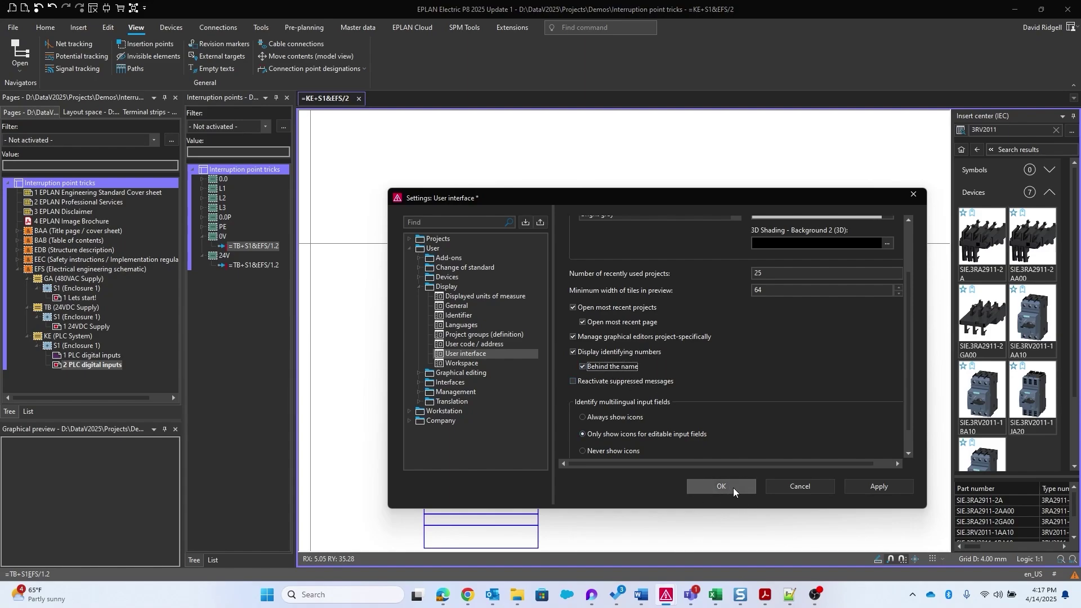
{"action": "left_click", "coordinate": [731, 485]}
Step: Check the identifying number and description of "Messages in message management" in the 0.0 interruption point's properties
{"action": "scroll", "coordinate": [704, 431], "scroll_direction": "down", "scroll_amount": 1}
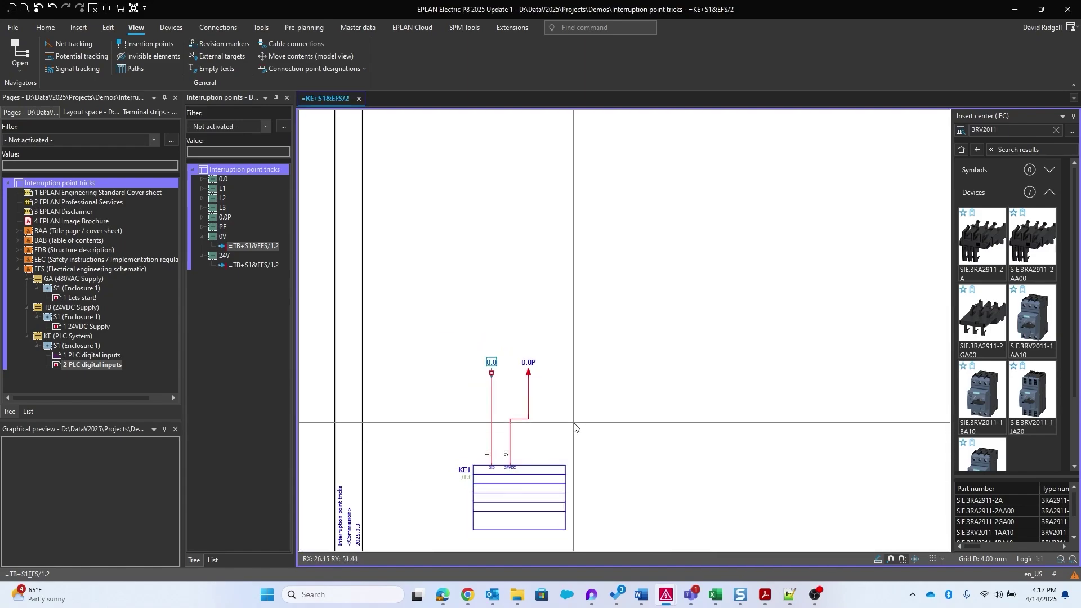
{"action": "double_click", "coordinate": [494, 365]}
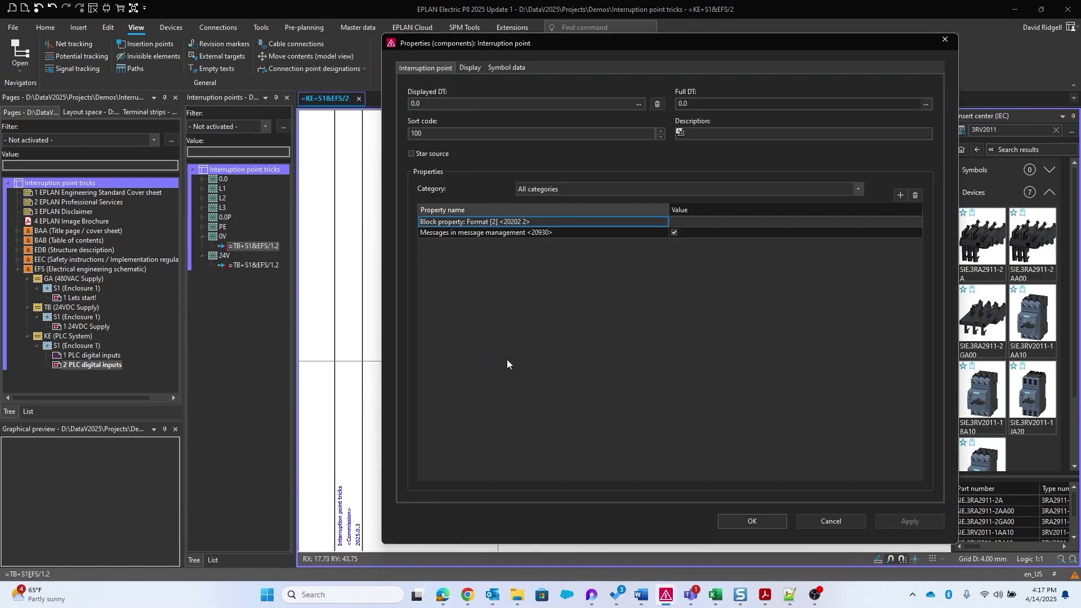
{"action": "left_click", "coordinate": [518, 233]}
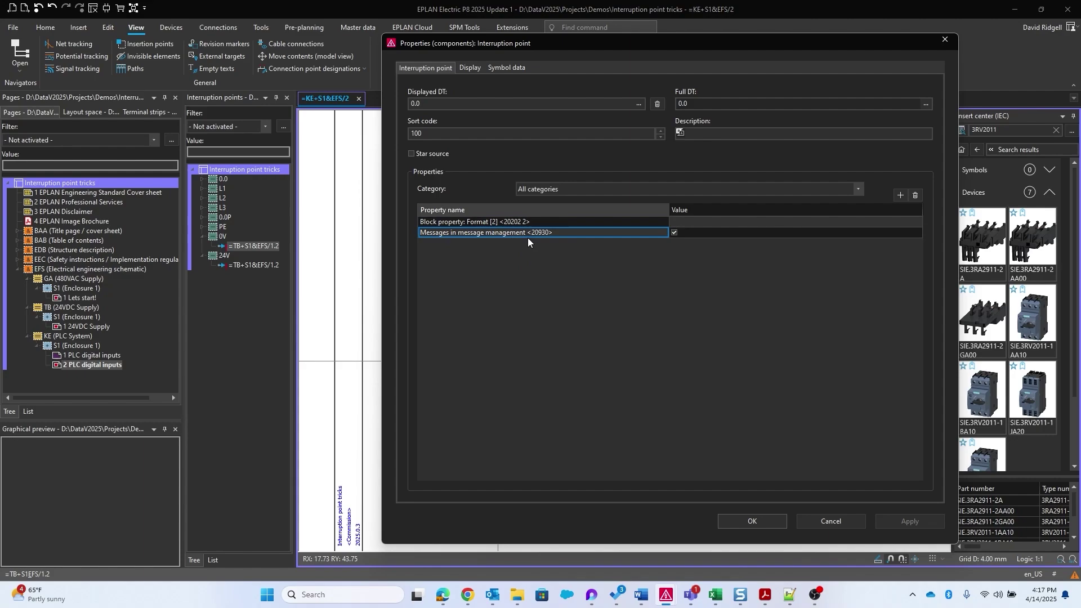
{"action": "mouse_move", "coordinate": [548, 234]}
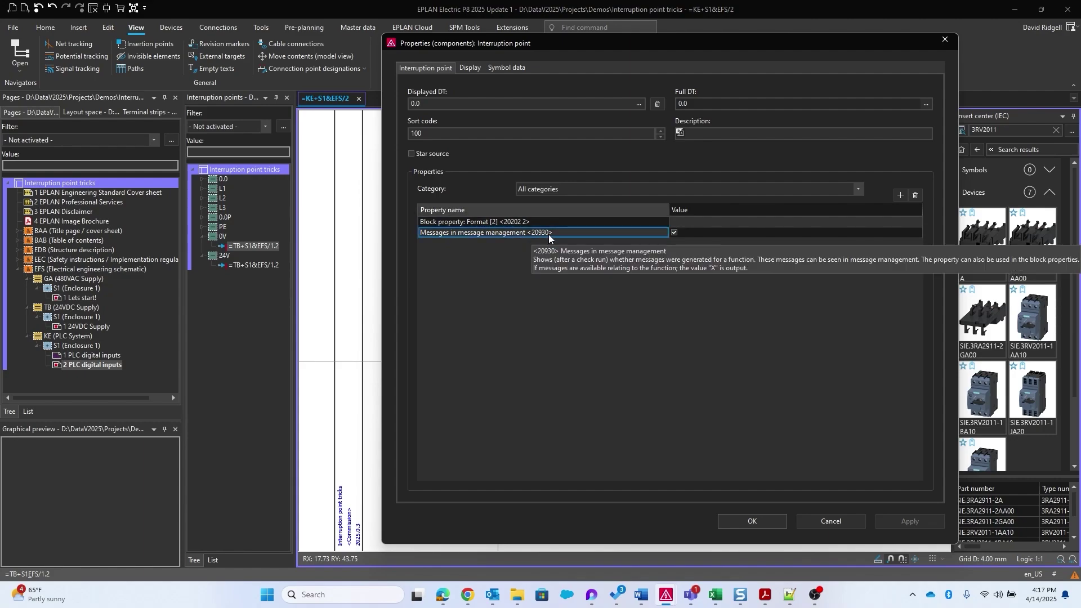
{"action": "left_click", "coordinate": [748, 524]}
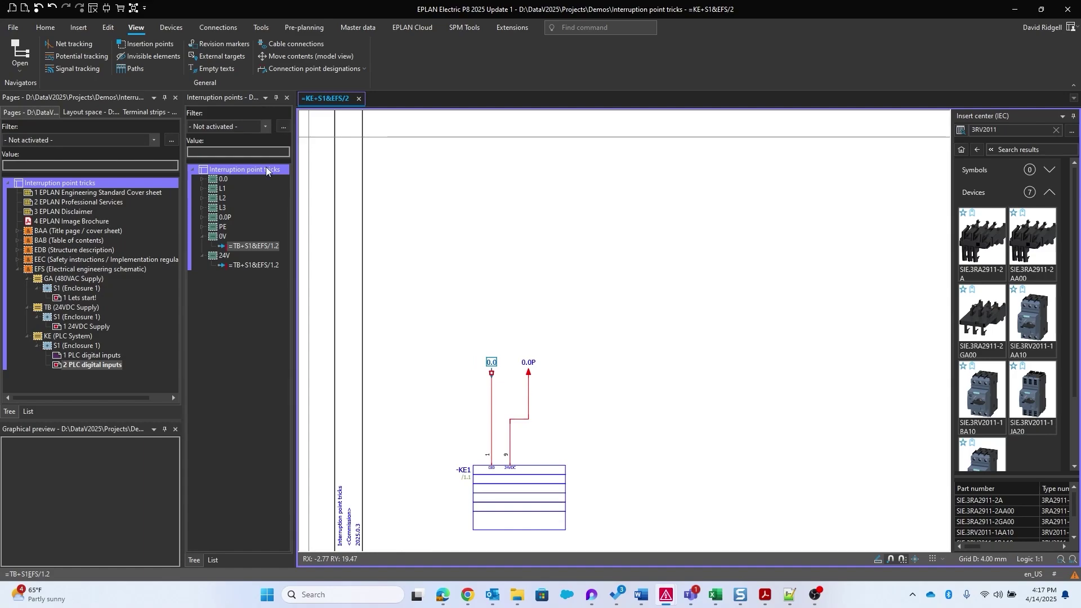
Step: Create an interruption point filter scheme named "Has error messages" with the description "Interruption points with an error message in the message management."
{"action": "left_click", "coordinate": [283, 127]}
{"action": "left_click", "coordinate": [819, 99]}
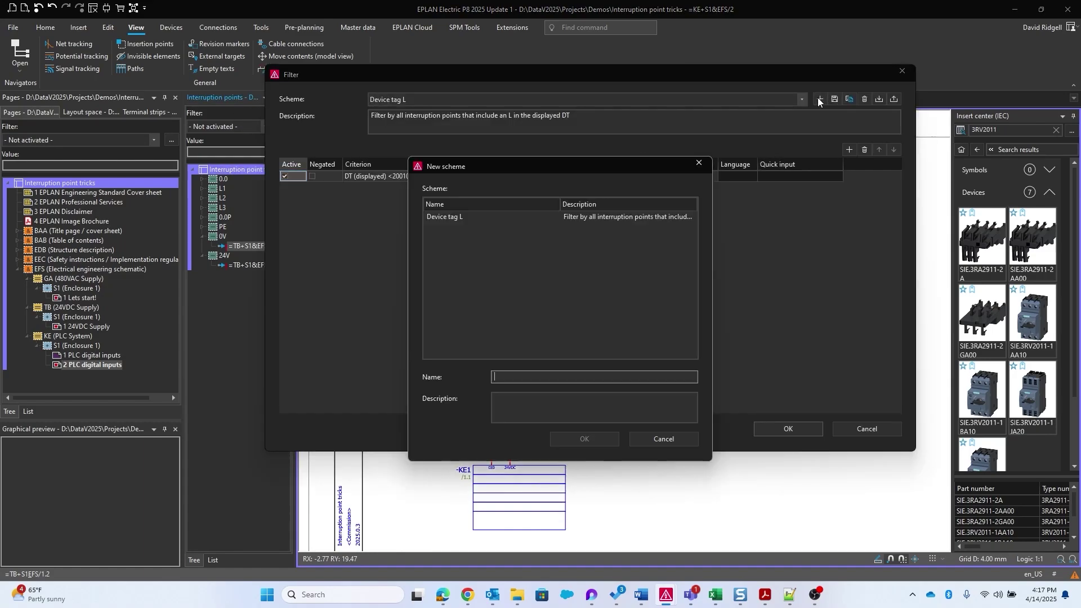
{"action": "type", "text": "Has error messages"}
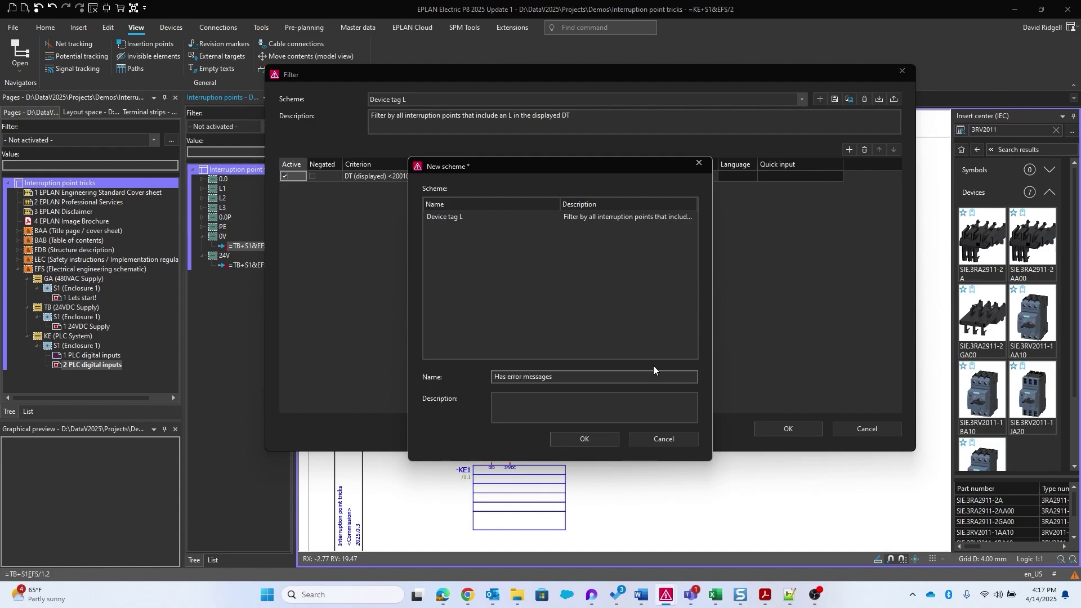
{"action": "left_click", "coordinate": [570, 406]}
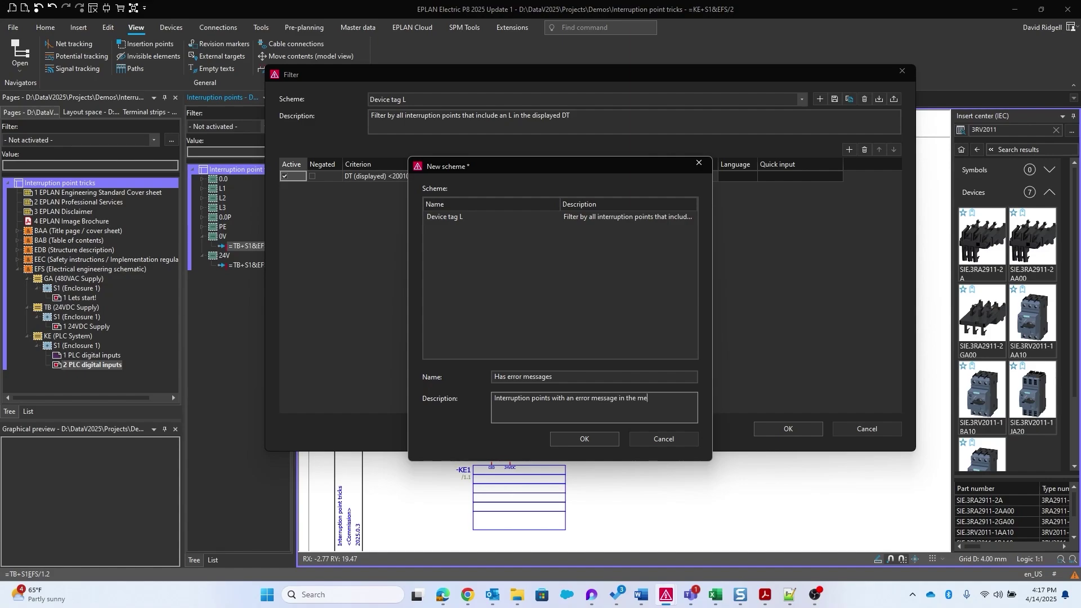
{"action": "type", "text": "gement."}
{"action": "left_click", "coordinate": [588, 439]}
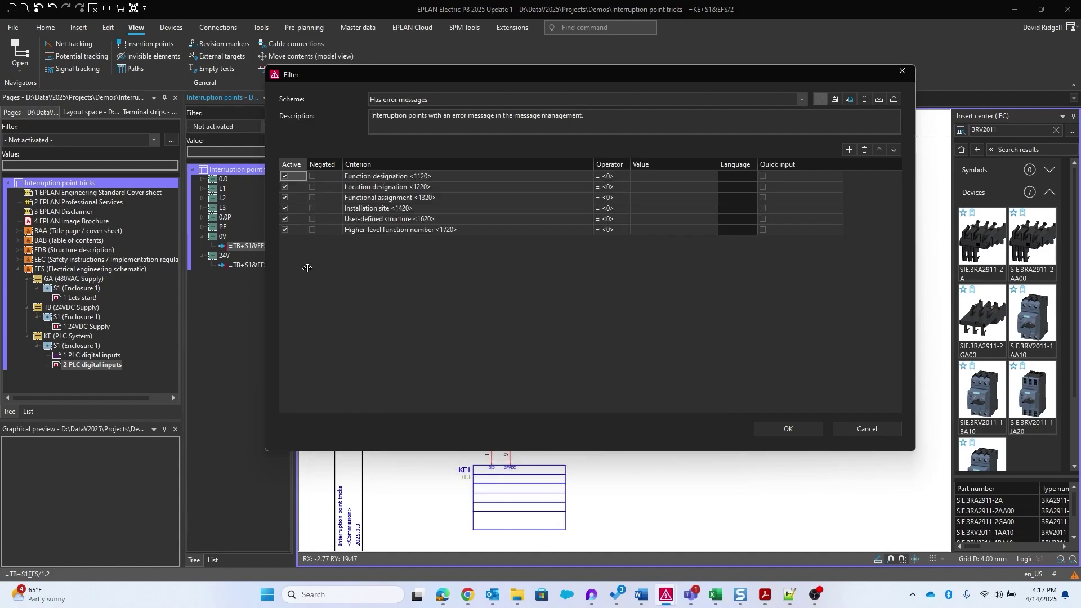
Step: Replace all default criteria of the "Has error messages" scheme with the single criterion DT (displayed) <20010>
{"action": "left_click", "coordinate": [390, 230], "text": "shift"}
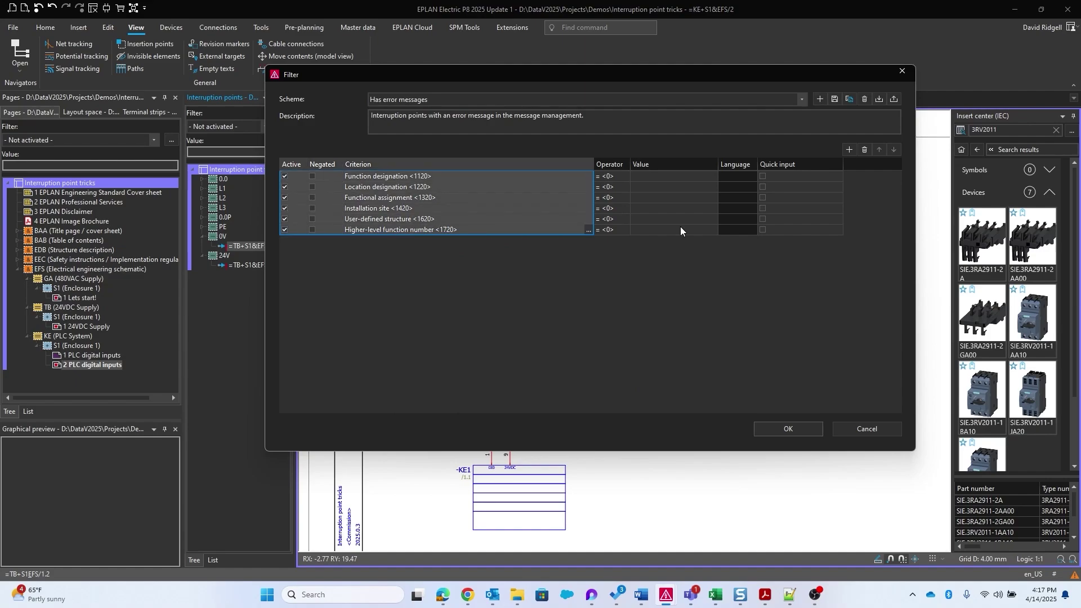
{"action": "left_click", "coordinate": [865, 148]}
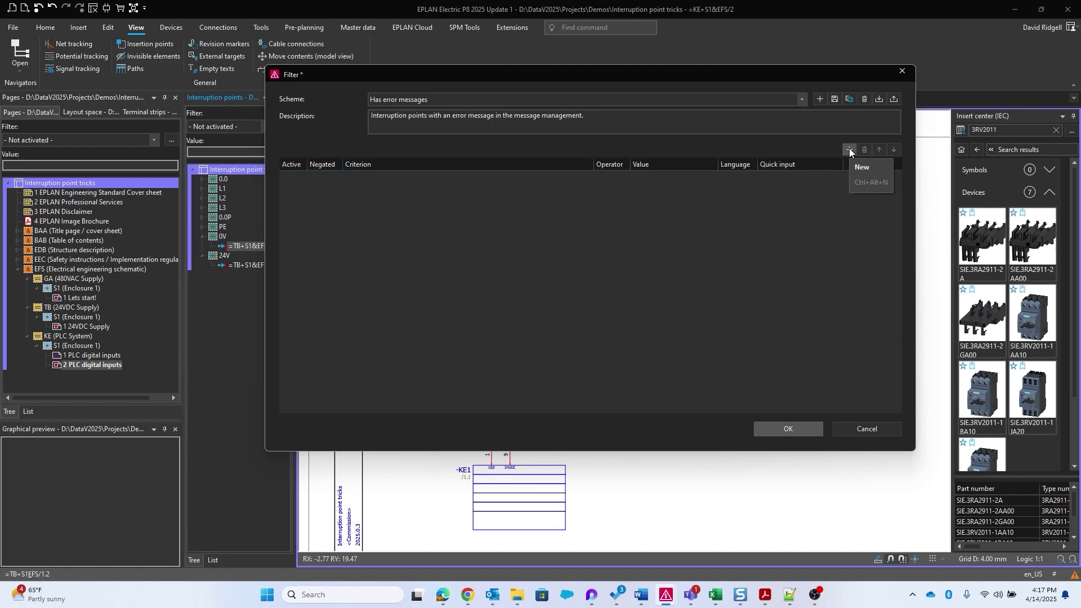
{"action": "left_click", "coordinate": [848, 149]}
{"action": "left_click", "coordinate": [488, 146]}
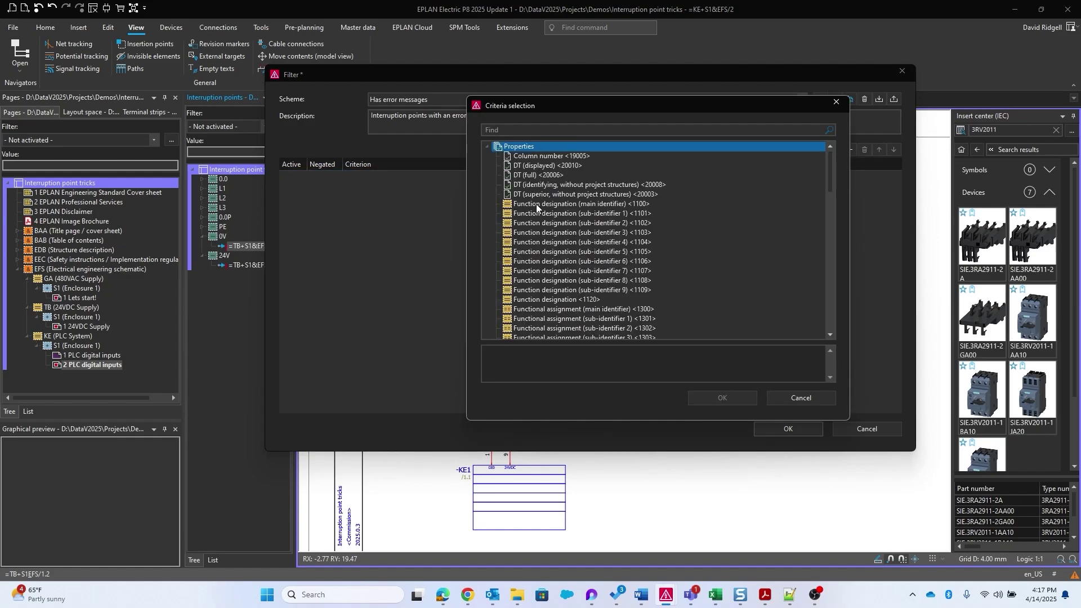
{"action": "scroll", "coordinate": [544, 225], "scroll_direction": "down", "scroll_amount": 20}
{"action": "scroll", "coordinate": [542, 235], "scroll_direction": "up", "scroll_amount": 2}
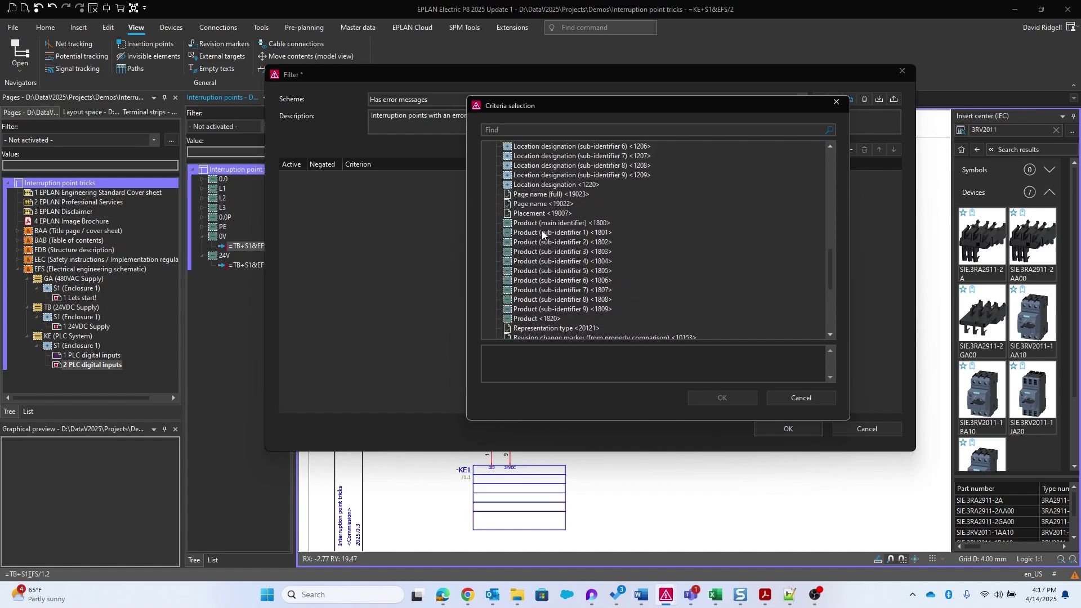
{"action": "scroll", "coordinate": [558, 231], "scroll_direction": "up", "scroll_amount": 5}
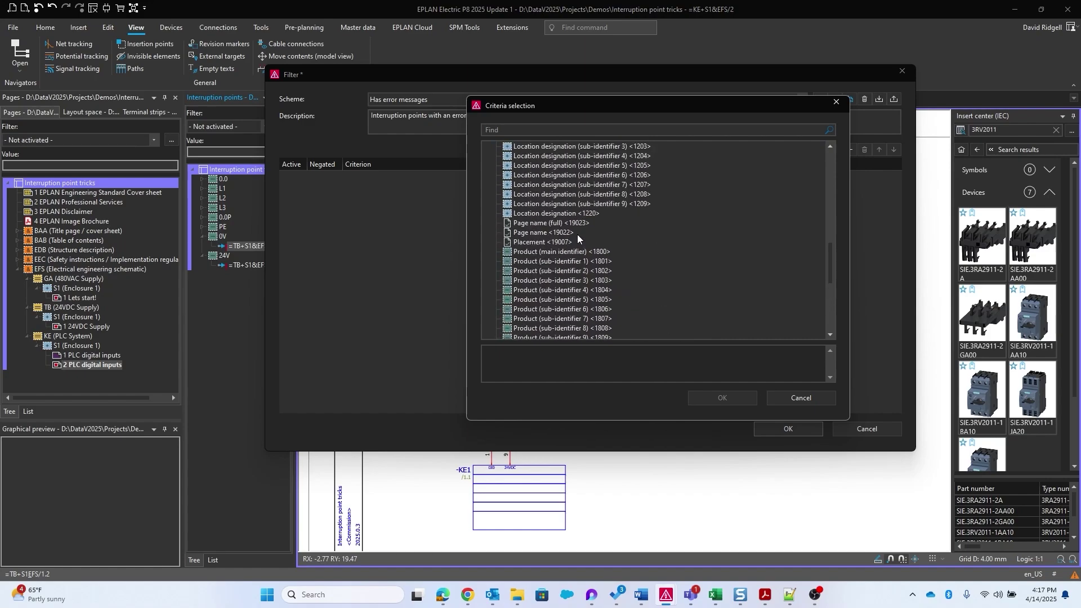
{"action": "scroll", "coordinate": [566, 279], "scroll_direction": "up", "scroll_amount": 10}
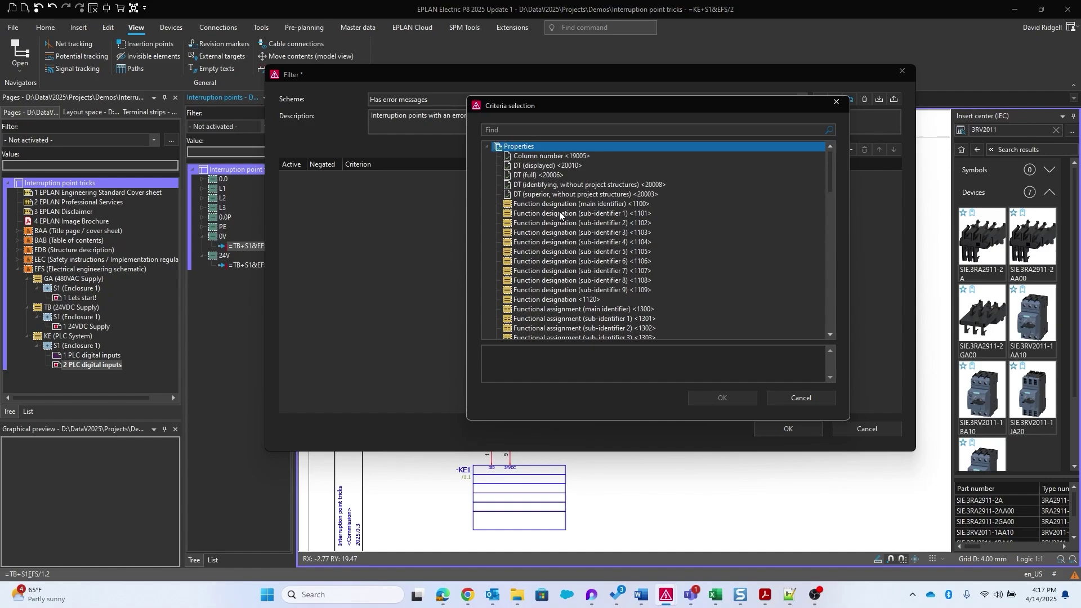
{"action": "scroll", "coordinate": [548, 219], "scroll_direction": "down", "scroll_amount": 11}
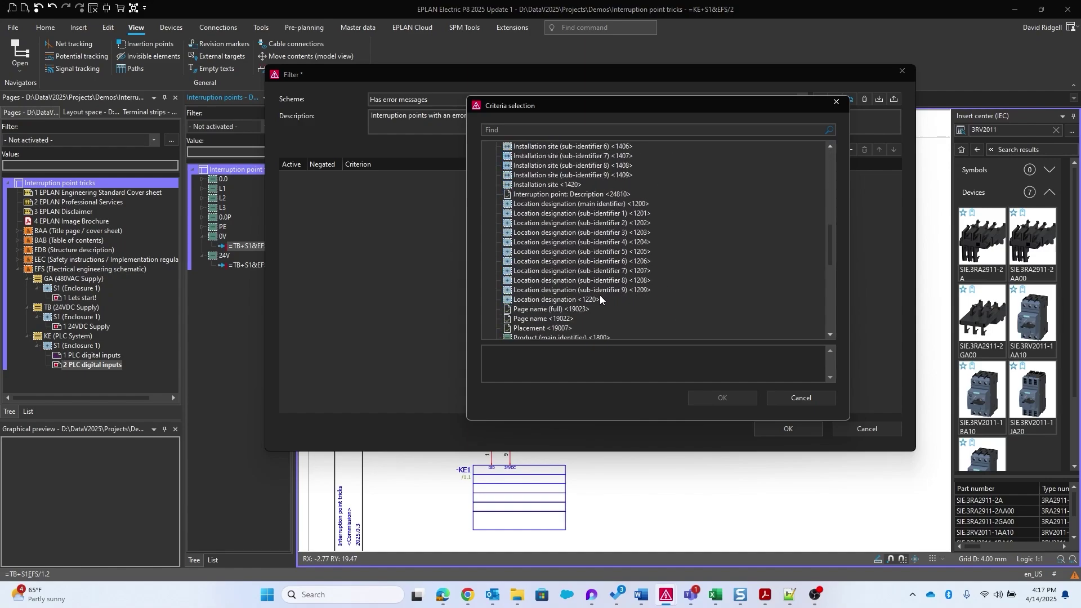
{"action": "scroll", "coordinate": [599, 294], "scroll_direction": "up", "scroll_amount": 11}
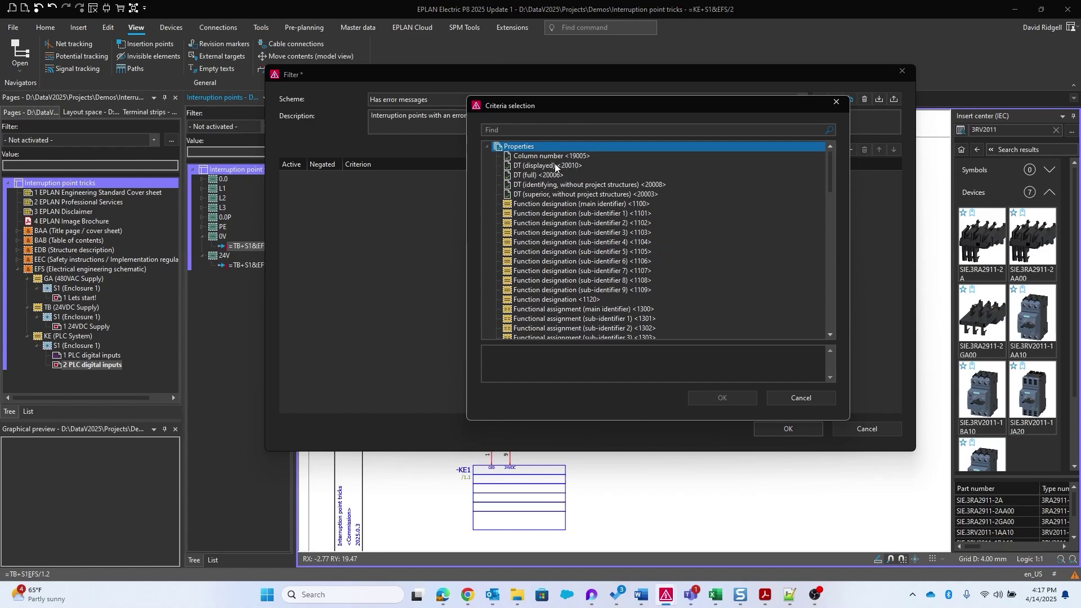
{"action": "left_click", "coordinate": [523, 166]}
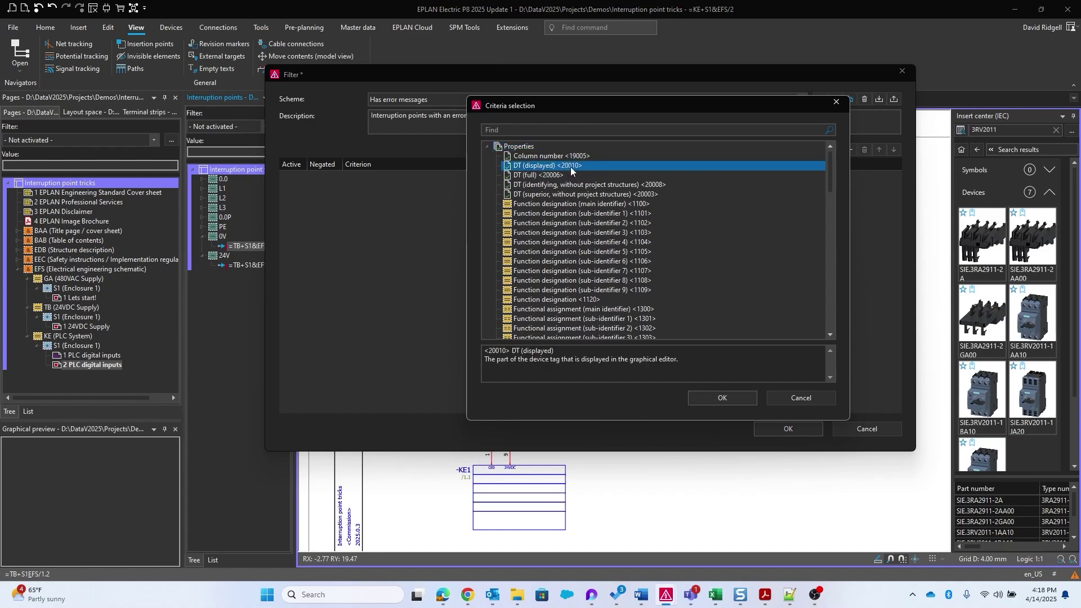
{"action": "double_click", "coordinate": [571, 166]}
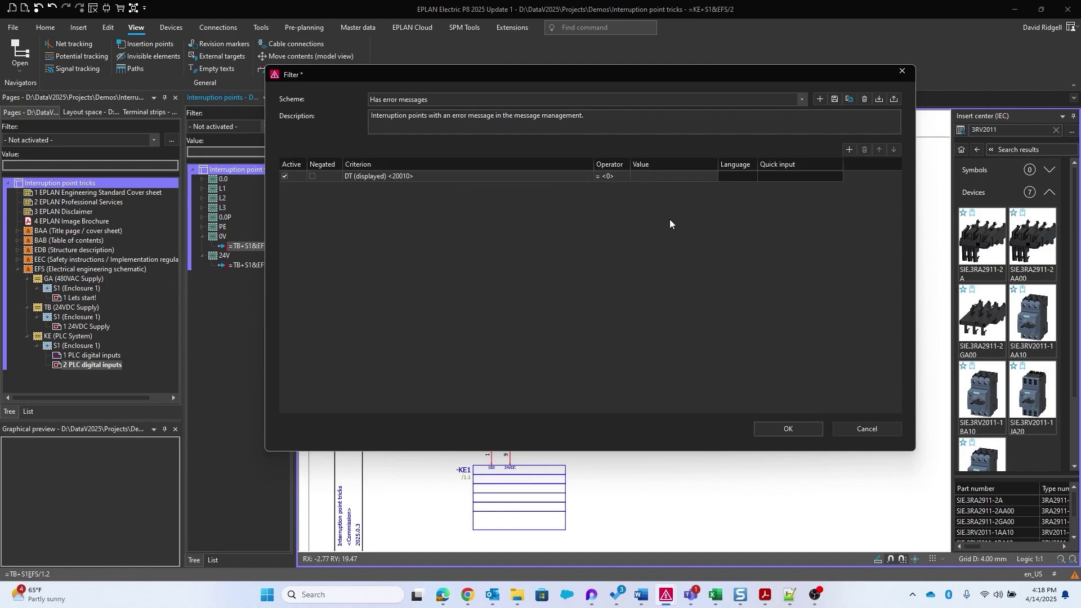
Step: Save the filter scheme and export it as IPfi.Has_error_messages.xml to the Schemes\ESSUSA folder
{"action": "left_click", "coordinate": [837, 97]}
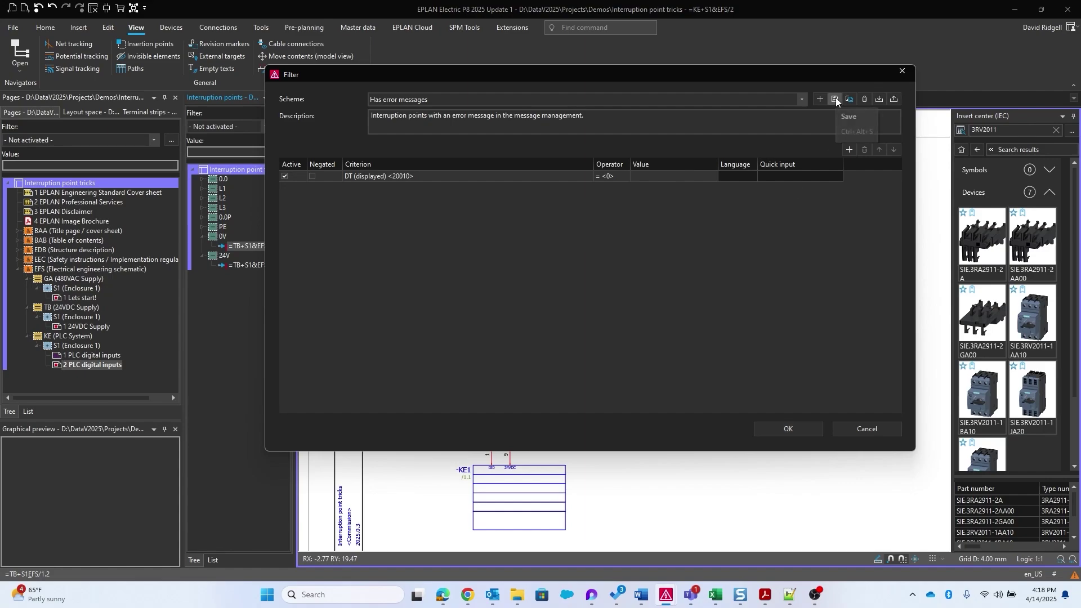
{"action": "left_click", "coordinate": [894, 99]}
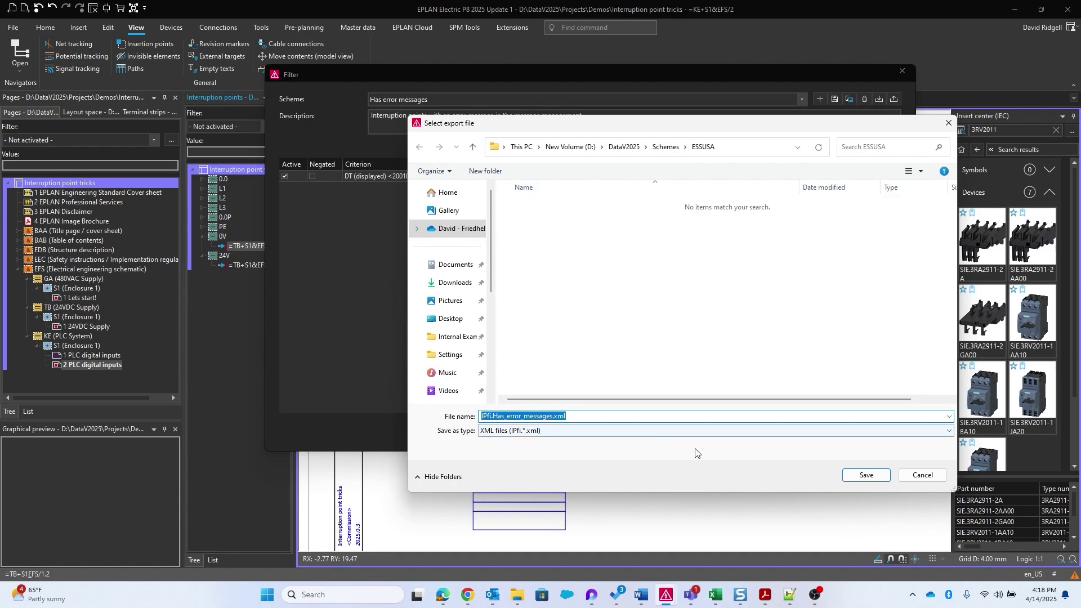
{"action": "left_click", "coordinate": [867, 476]}
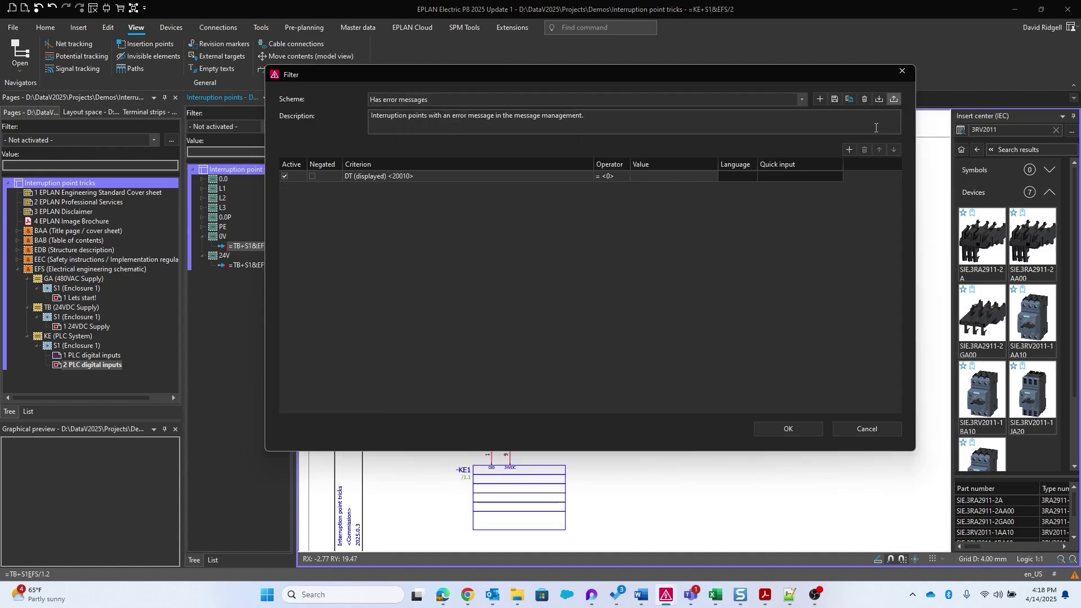
Step: Open the exported IPfi.Has_error_messages.xml file in Notepad++ from the scheme's import file selection
{"action": "left_click", "coordinate": [880, 100]}
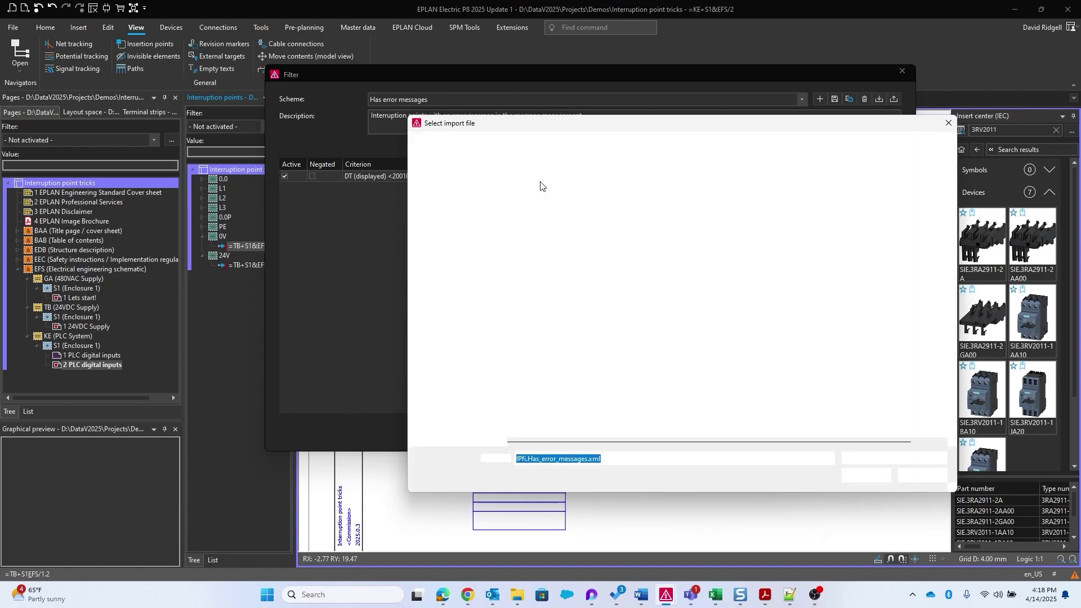
{"action": "left_click", "coordinate": [549, 206]}
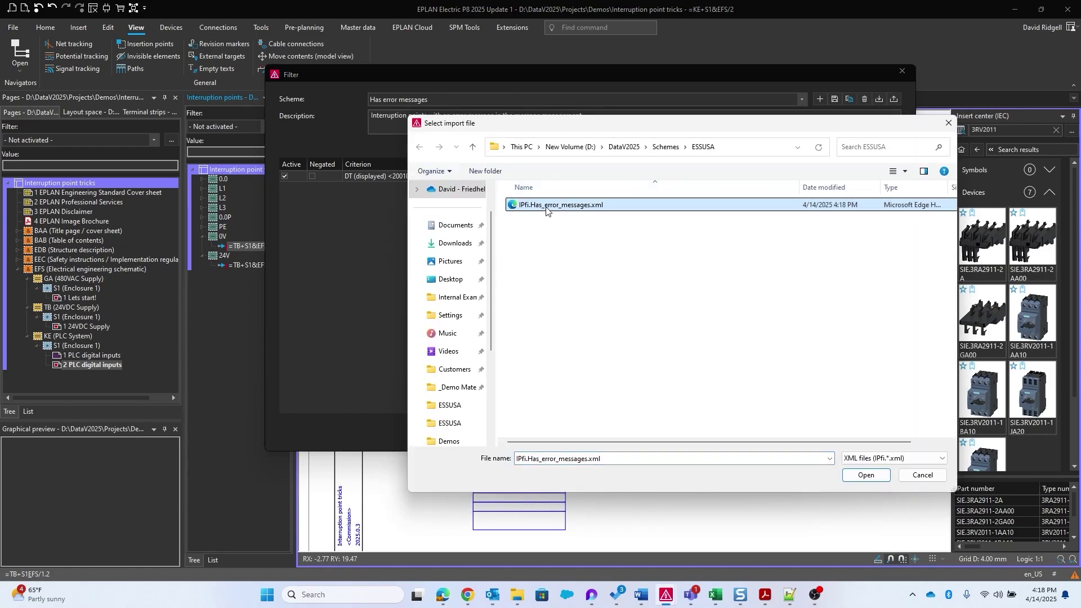
{"action": "double_click", "coordinate": [567, 206]}
{"action": "right_click", "coordinate": [569, 204]}
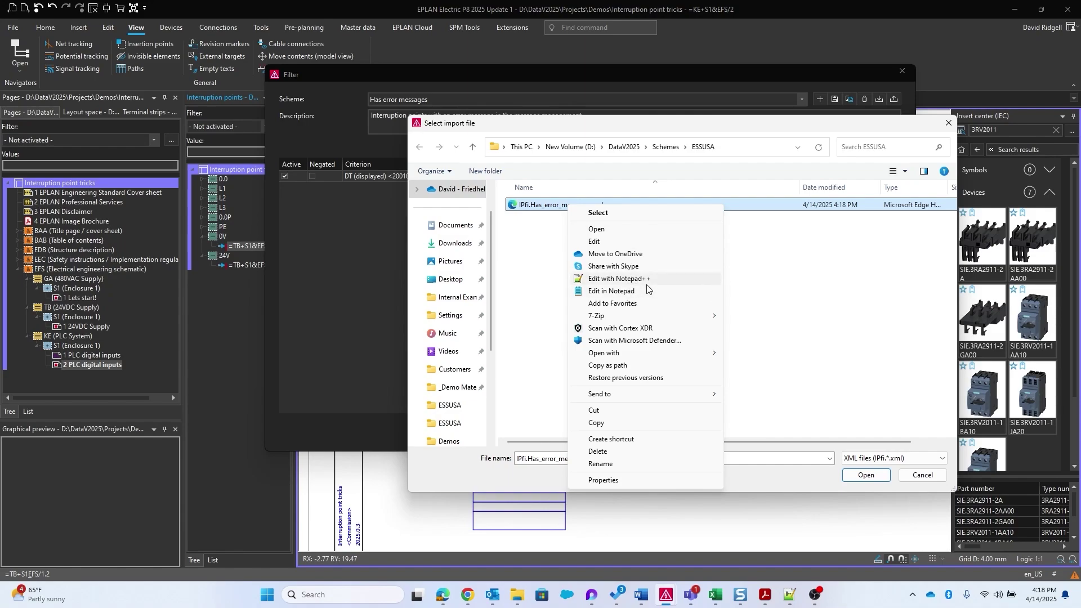
{"action": "left_click", "coordinate": [630, 279]}
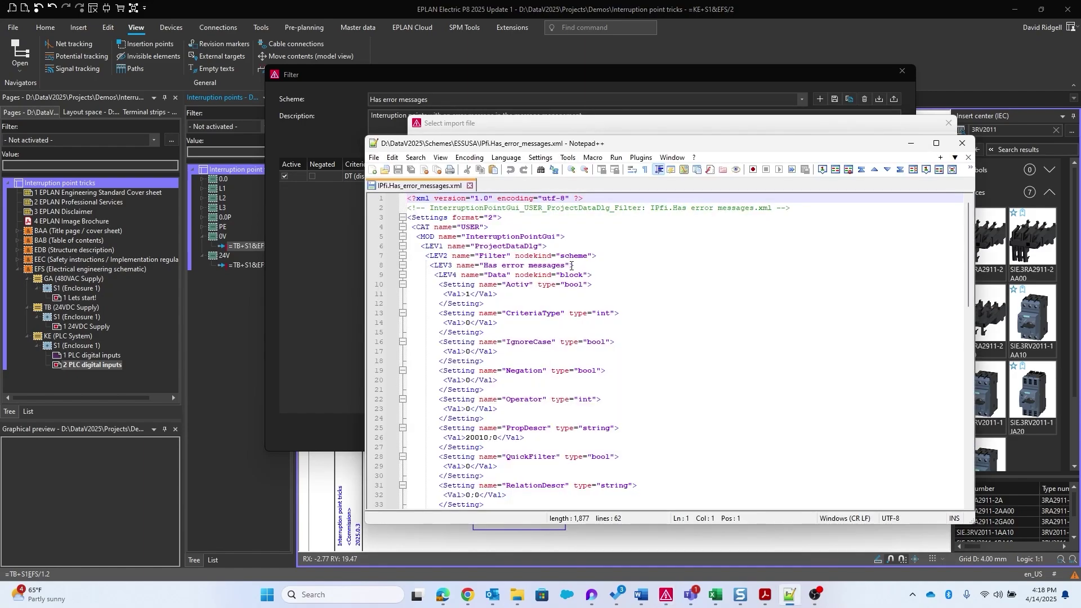
Step: Select the property number 20010 in the XML's PropDescr setting and move the Notepad++ window clear of the import file selection
{"action": "scroll", "coordinate": [571, 265], "scroll_direction": "down", "scroll_amount": 3}
{"action": "scroll", "coordinate": [573, 414], "scroll_direction": "up", "scroll_amount": 3}
{"action": "scroll", "coordinate": [628, 216], "scroll_direction": "down", "scroll_amount": 4}
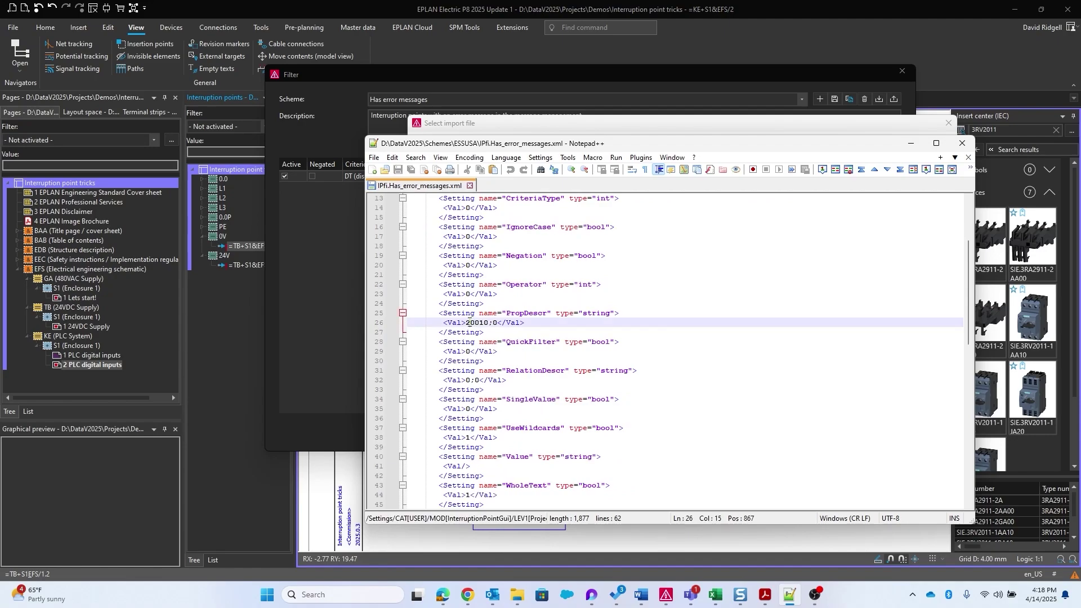
{"action": "double_click", "coordinate": [467, 323]}
{"action": "left_click_drag", "start_coordinate": [565, 144], "coordinate": [600, 173]}
{"action": "left_click_drag", "start_coordinate": [878, 173], "coordinate": [595, 169]}
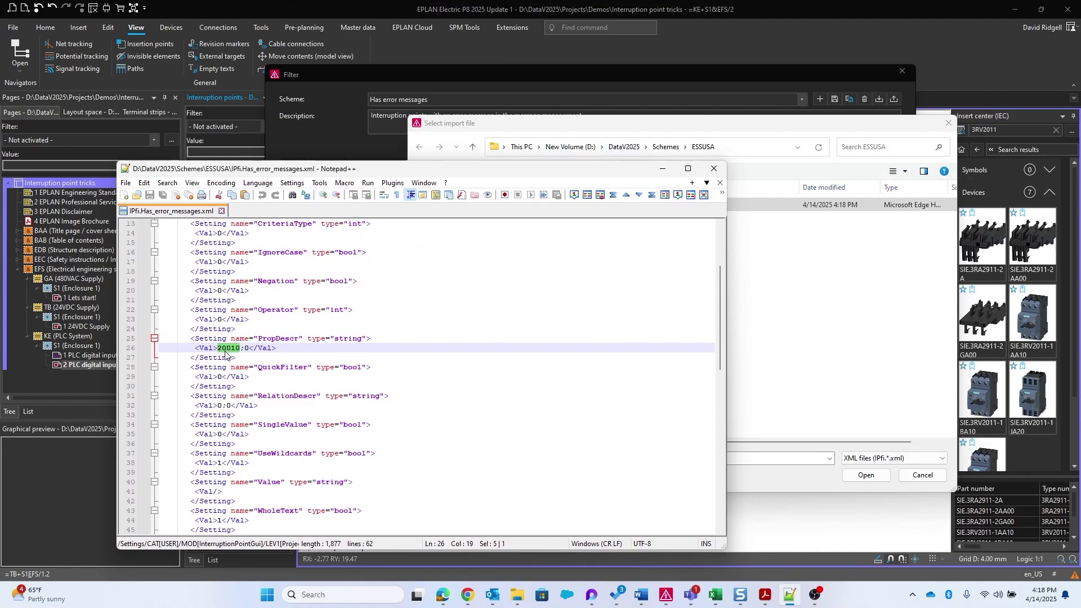
Step: Cancel the import file selection and the filter dialog, and reopen the 0.0 interruption point's properties
{"action": "left_click", "coordinate": [923, 478]}
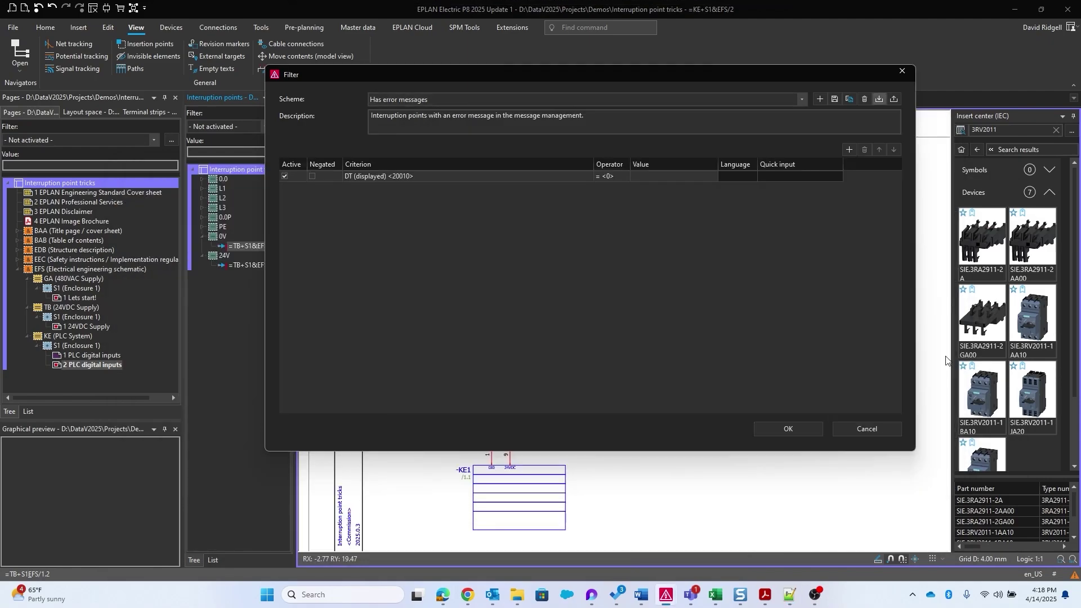
{"action": "left_click", "coordinate": [871, 429]}
{"action": "double_click", "coordinate": [487, 363]}
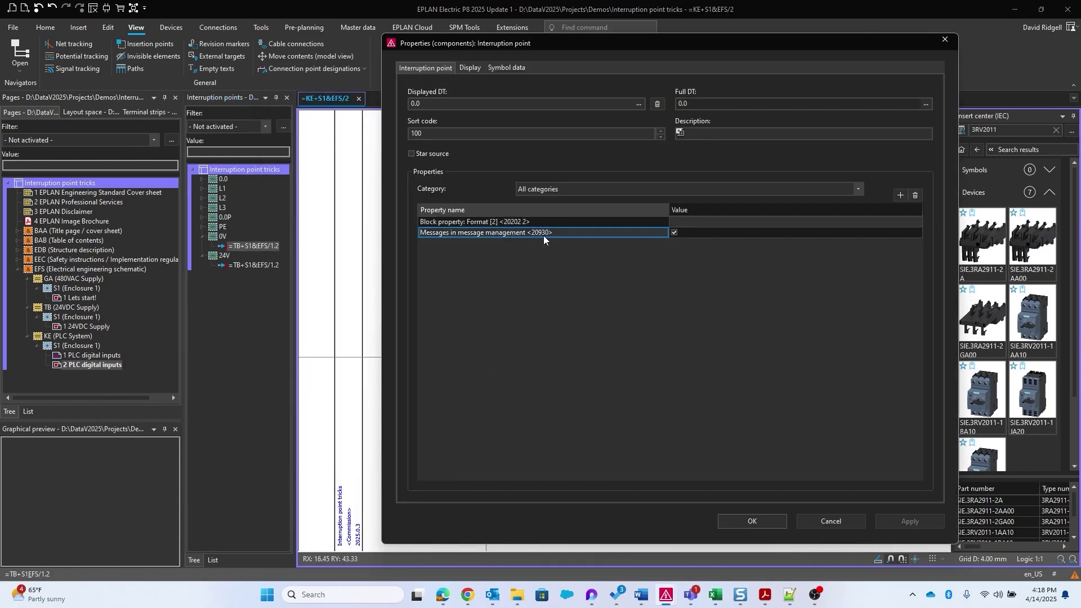
Step: Switch to Notepad++ and set the property number in the XML's PropDescr setting to 20930
{"action": "left_click", "coordinate": [790, 595]}
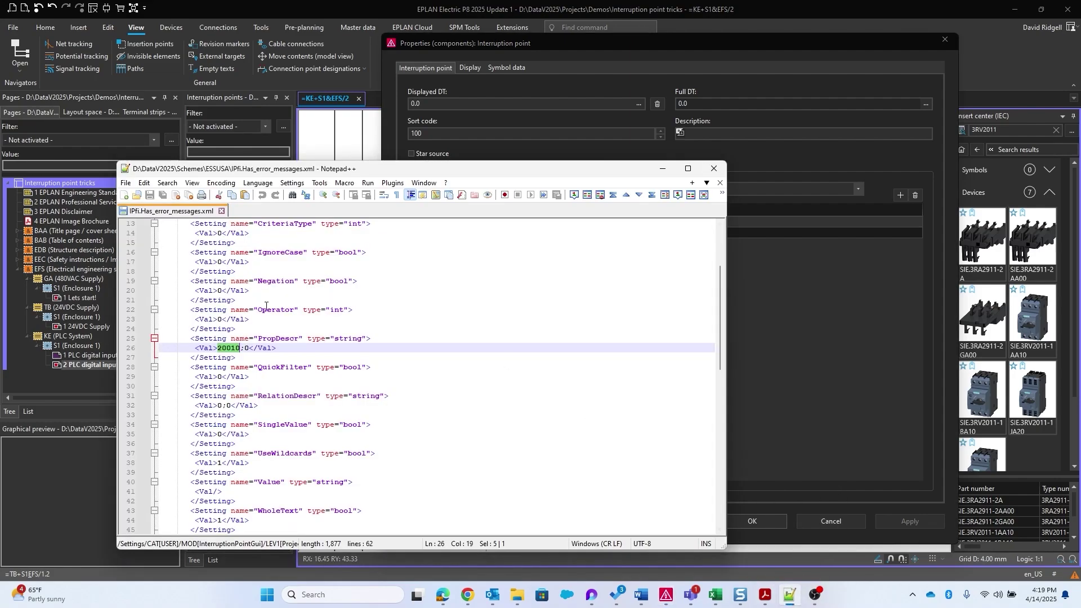
{"action": "left_click", "coordinate": [232, 349]}
{"action": "left_click_drag", "start_coordinate": [239, 349], "coordinate": [230, 349]}
{"action": "key", "text": "BackSpace"}
{"action": "key", "text": "BackSpace"}
{"action": "type", "text": "930"}
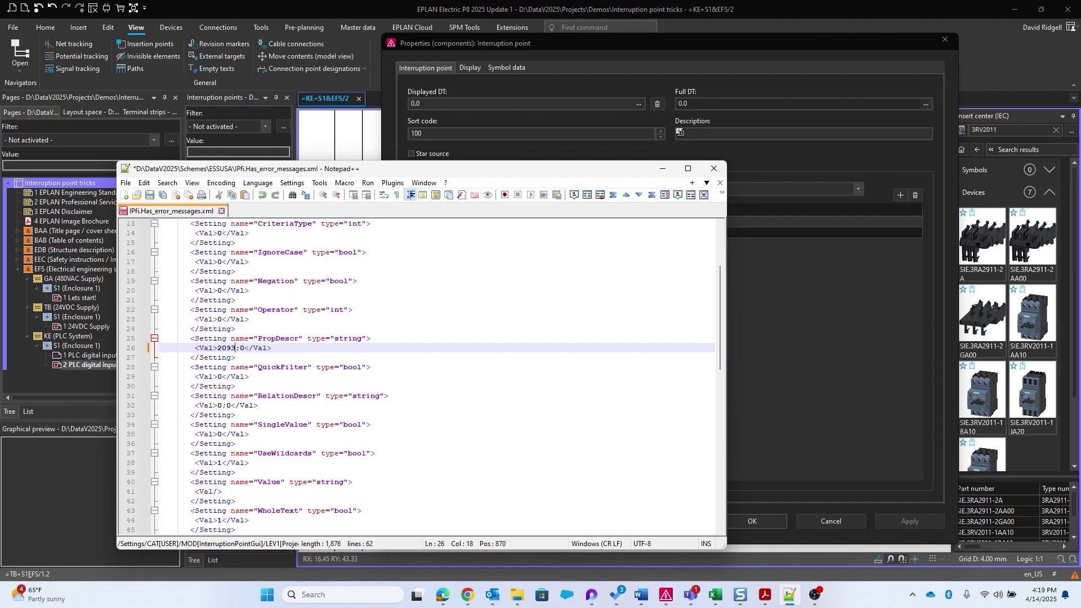
{"action": "left_click_drag", "start_coordinate": [565, 171], "coordinate": [603, 163]}
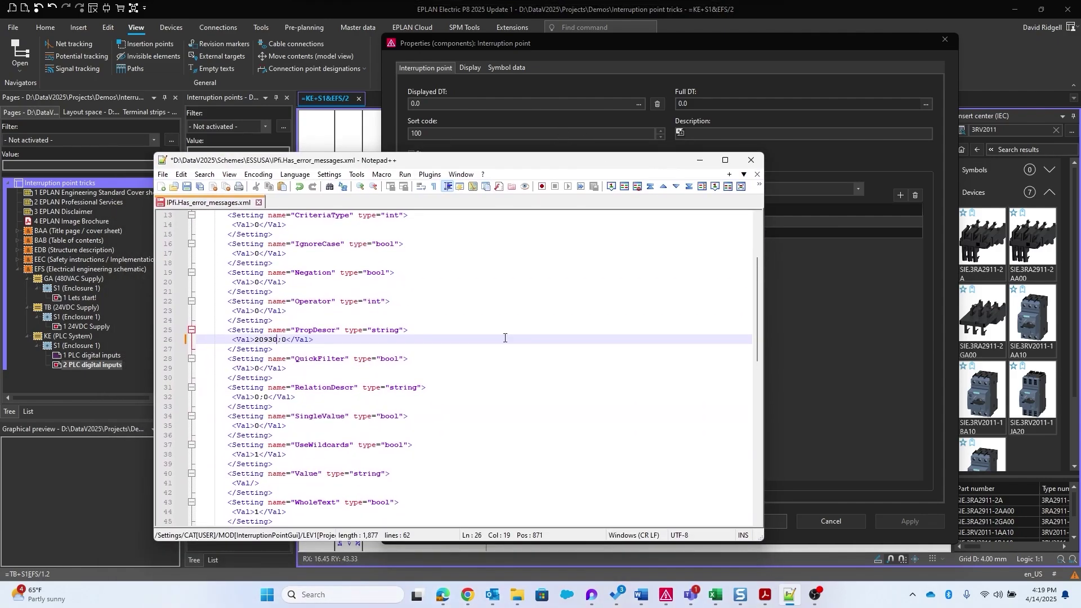
Step: Set the index after the semicolon in the PropDescr value to 1, then save and close the XML file
{"action": "double_click", "coordinate": [286, 340]}
{"action": "type", "text": "1"}
{"action": "left_click", "coordinate": [297, 341]}
{"action": "key", "text": "ctrl+s"}
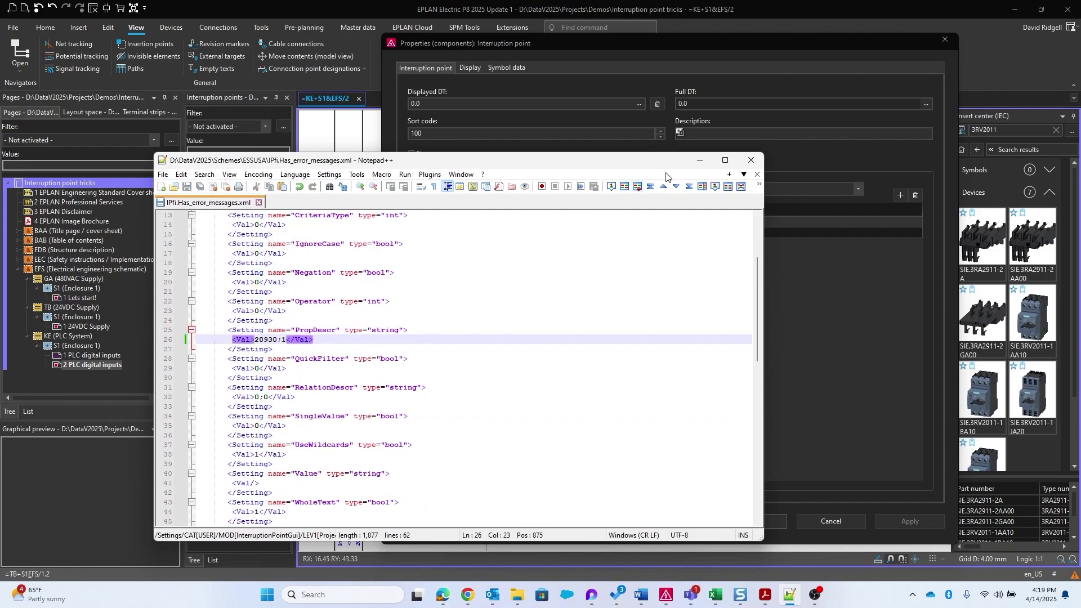
{"action": "left_click", "coordinate": [318, 299]}
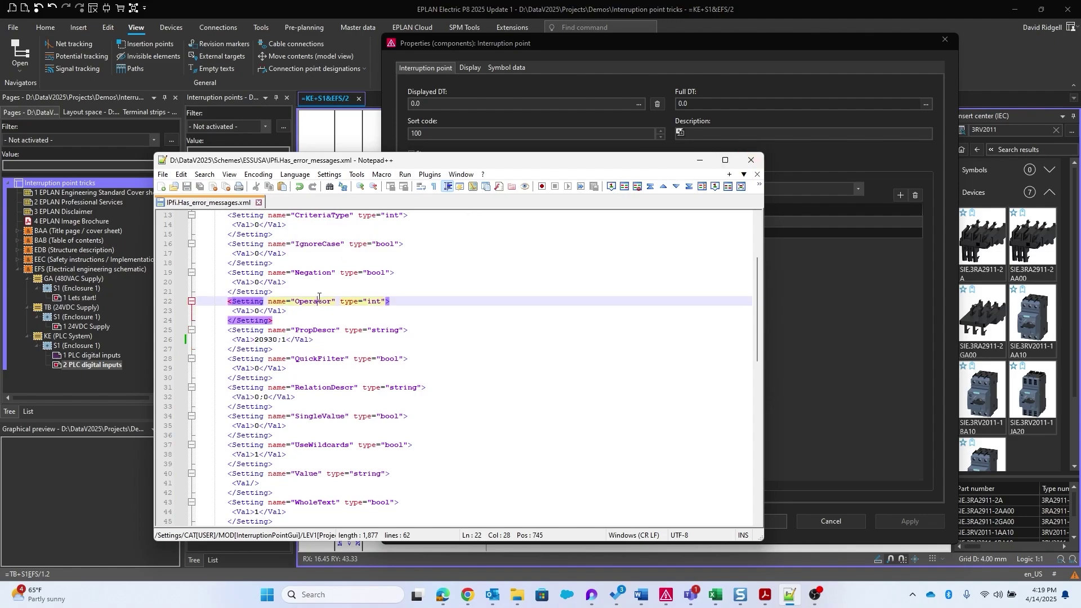
{"action": "left_click", "coordinate": [752, 163]}
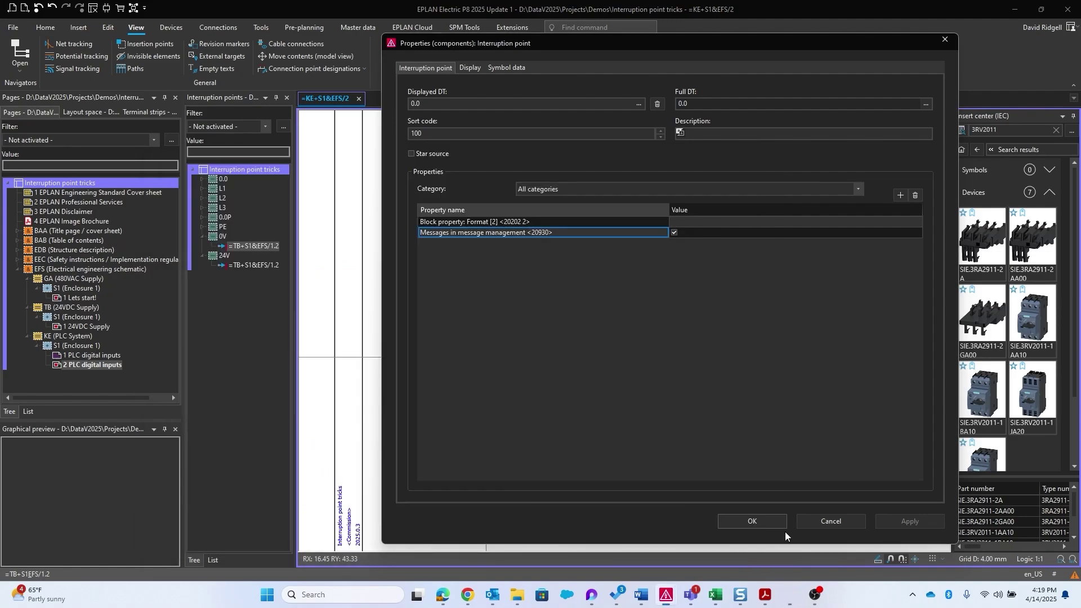
Step: Cancel the interruption point properties and delete the Has error messages scheme from the interruption points filter
{"action": "left_click", "coordinate": [830, 521]}
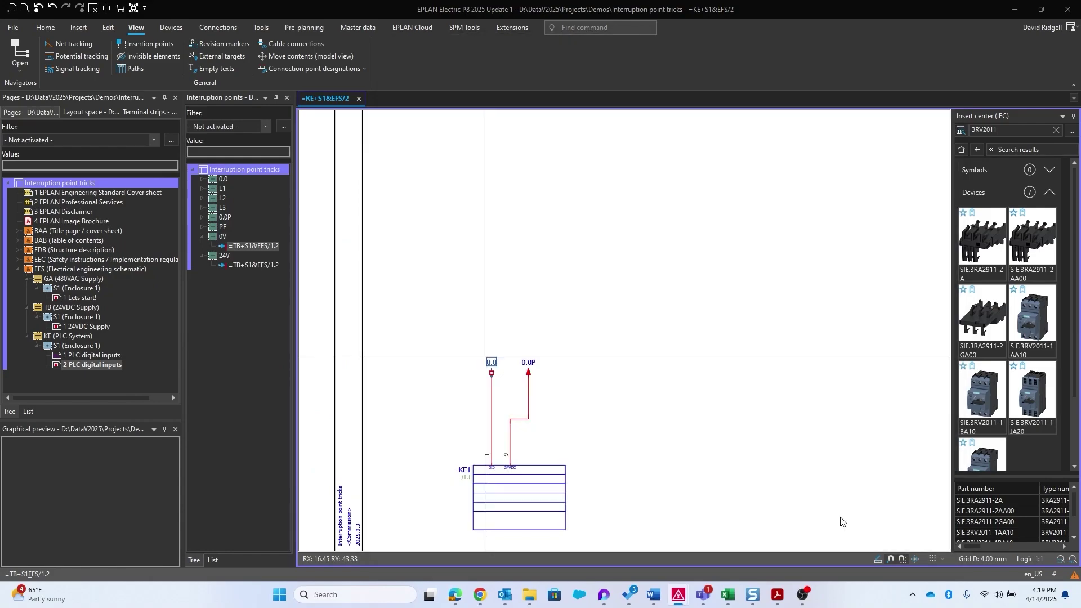
{"action": "left_click", "coordinate": [281, 126]}
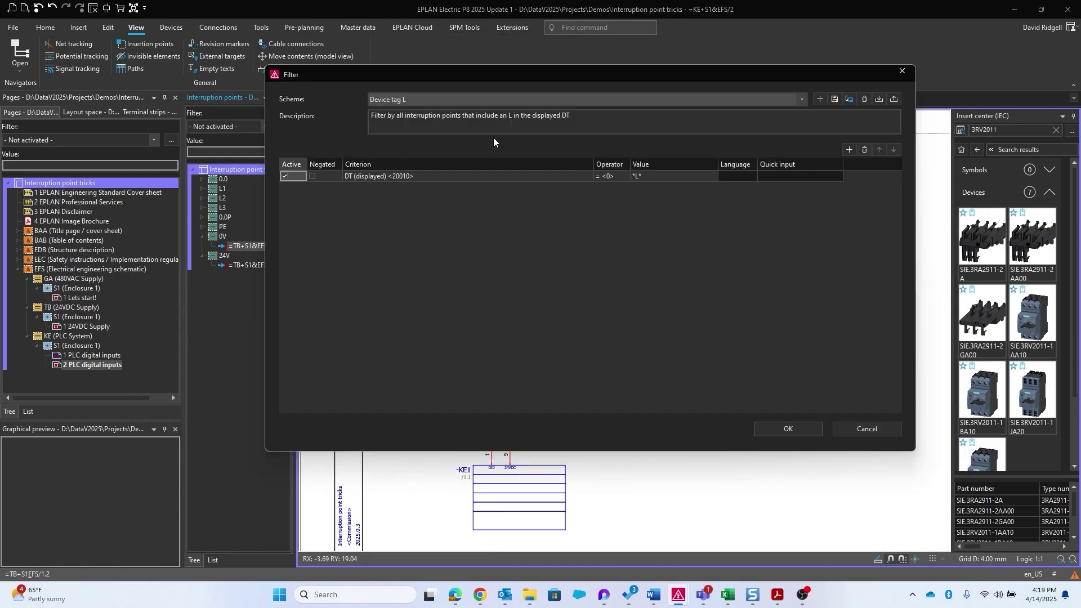
{"action": "left_click", "coordinate": [538, 99]}
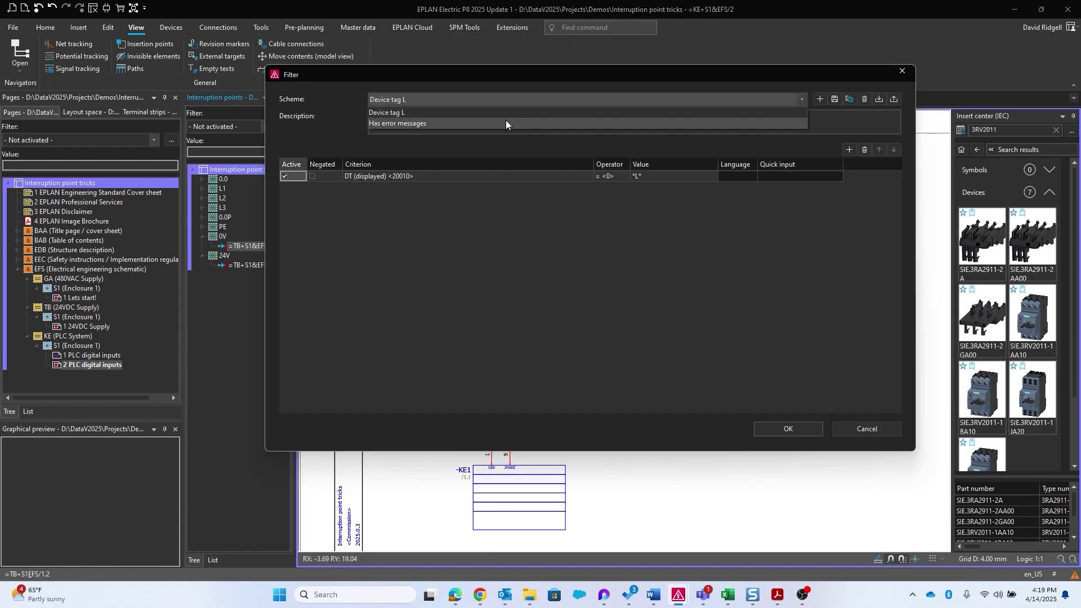
{"action": "left_click", "coordinate": [505, 119]}
{"action": "left_click", "coordinate": [864, 99]}
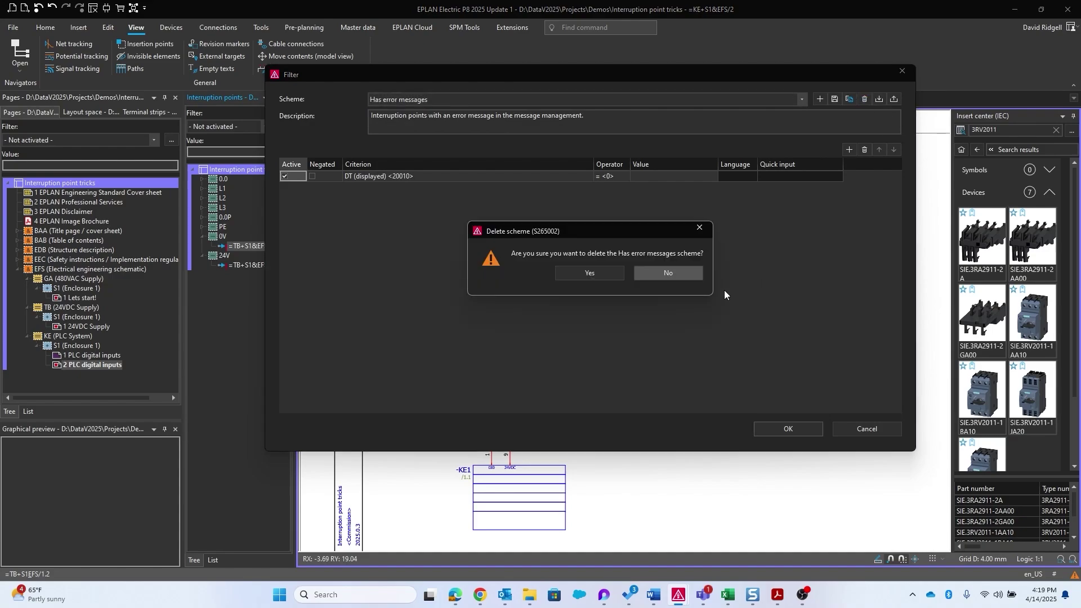
{"action": "left_click", "coordinate": [594, 271]}
Step: Import the edited IPfi.Has_error_messages.xml scheme and save it with the Messages in message management <20930> value enabled
{"action": "left_click", "coordinate": [878, 99]}
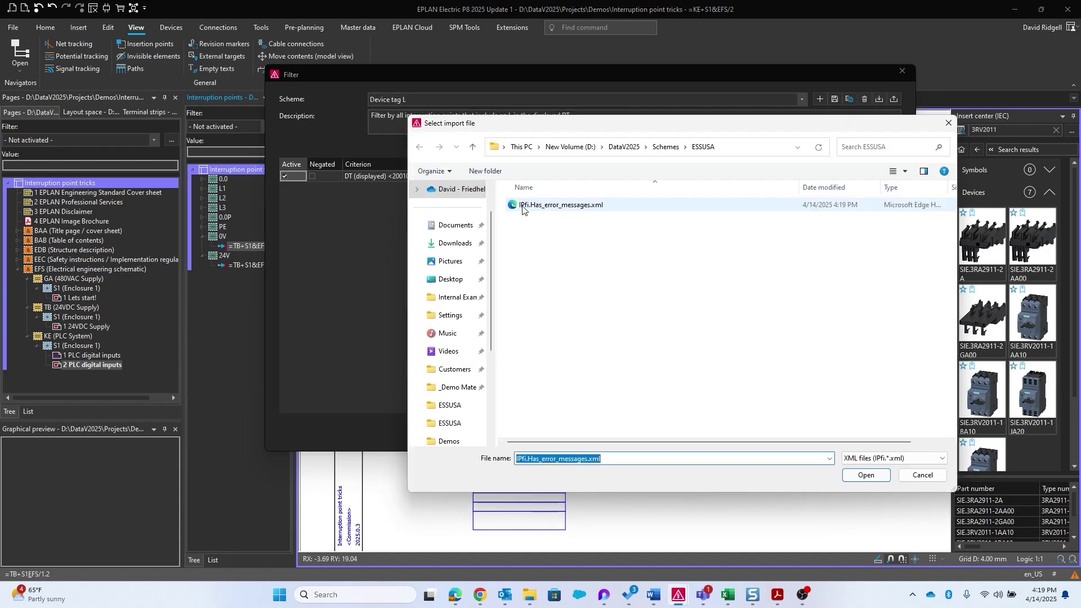
{"action": "double_click", "coordinate": [542, 206]}
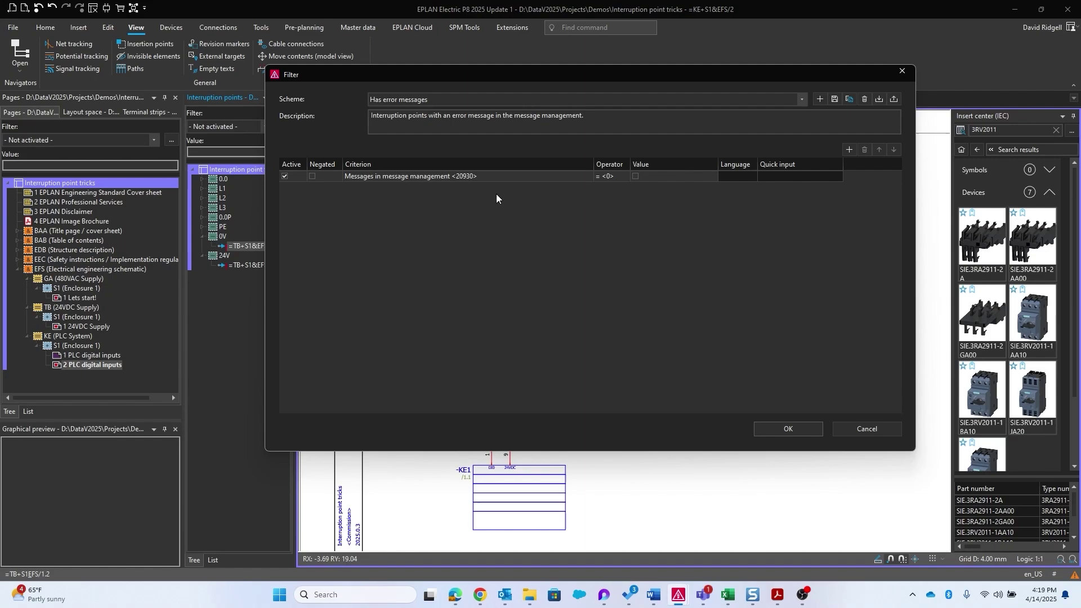
{"action": "left_click", "coordinate": [491, 174]}
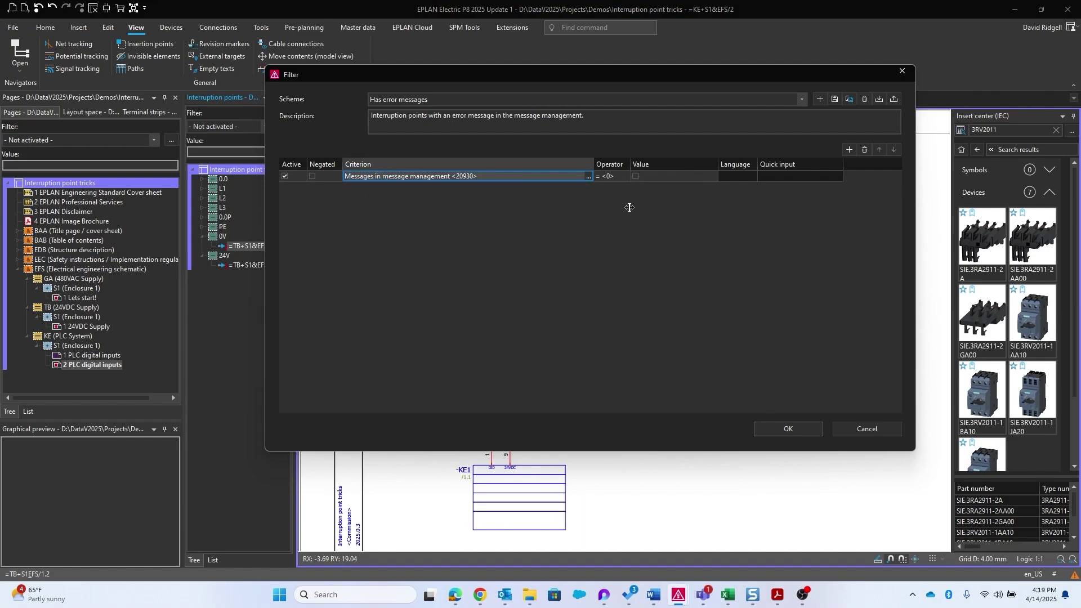
{"action": "left_click", "coordinate": [634, 176]}
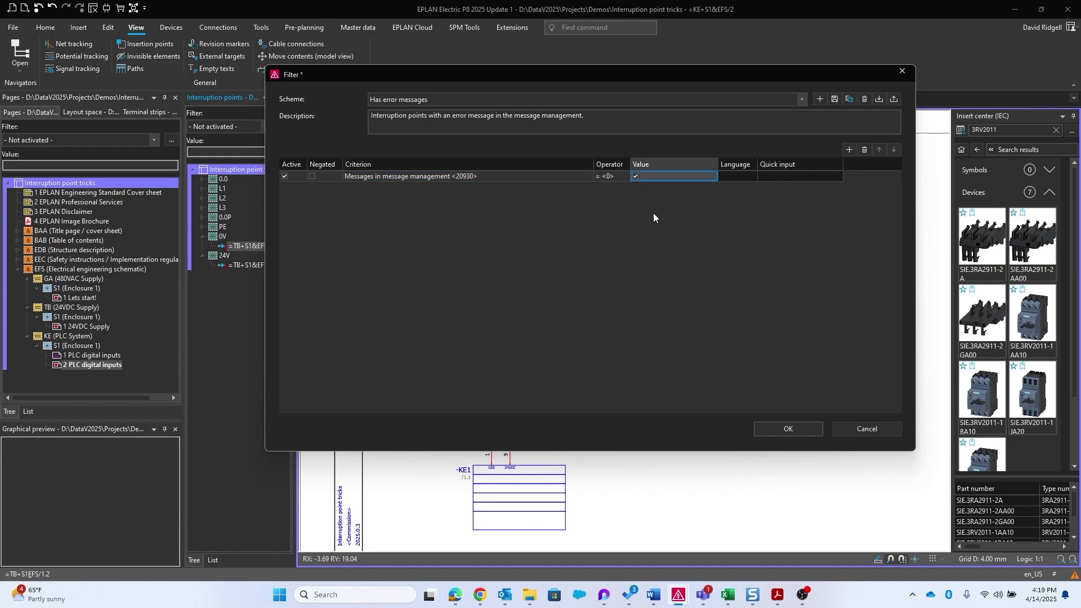
{"action": "left_click", "coordinate": [834, 103]}
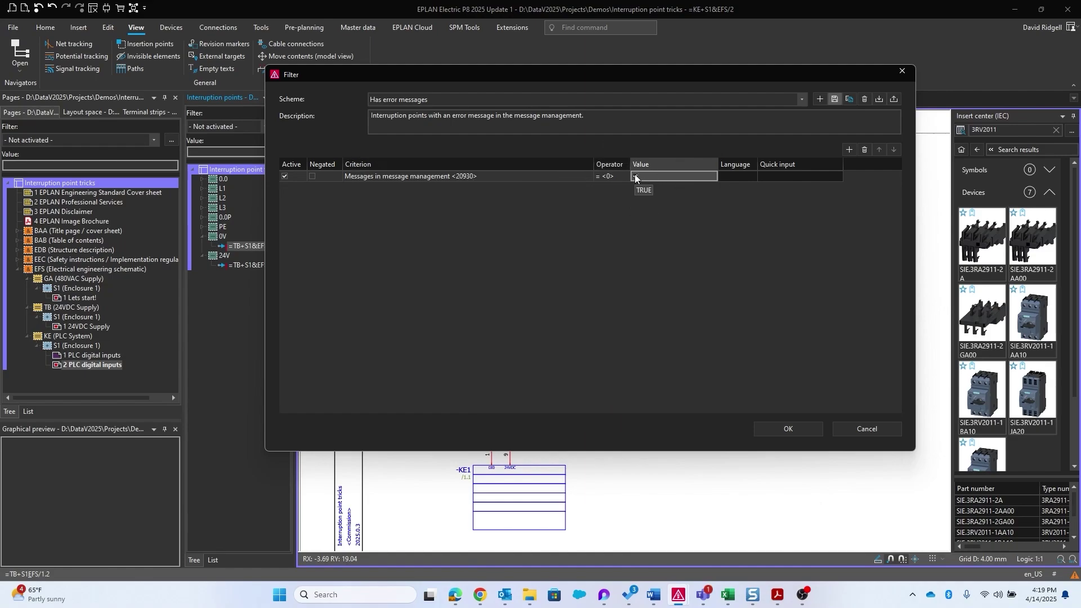
Step: Export the Has error messages scheme to the ESSUSA folder, replacing the existing IPfi.Has_error_messages.xml
{"action": "left_click", "coordinate": [423, 176]}
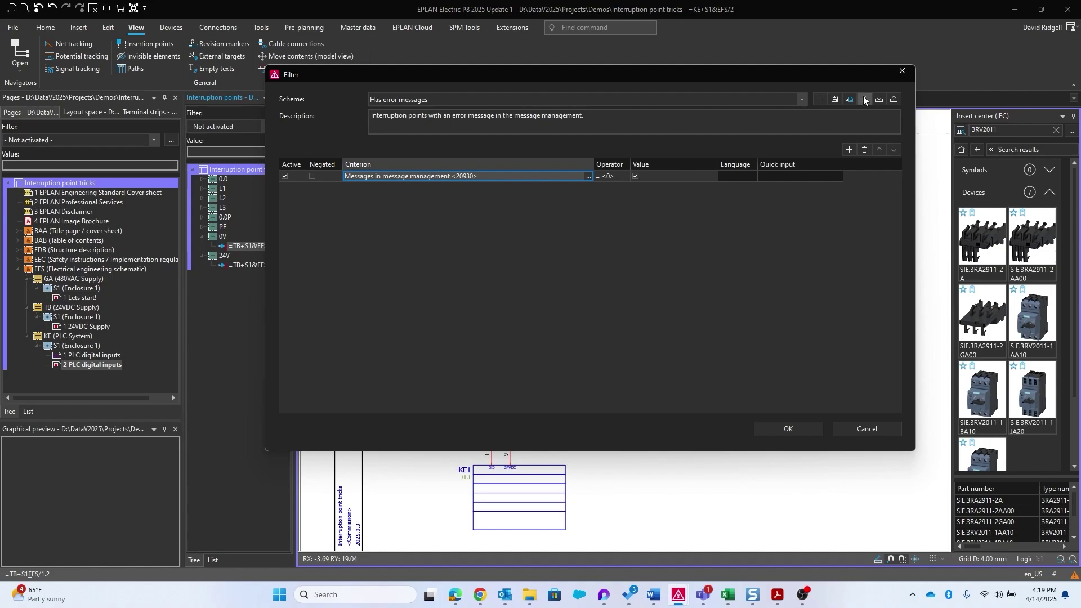
{"action": "left_click", "coordinate": [894, 99]}
{"action": "left_click", "coordinate": [853, 475]}
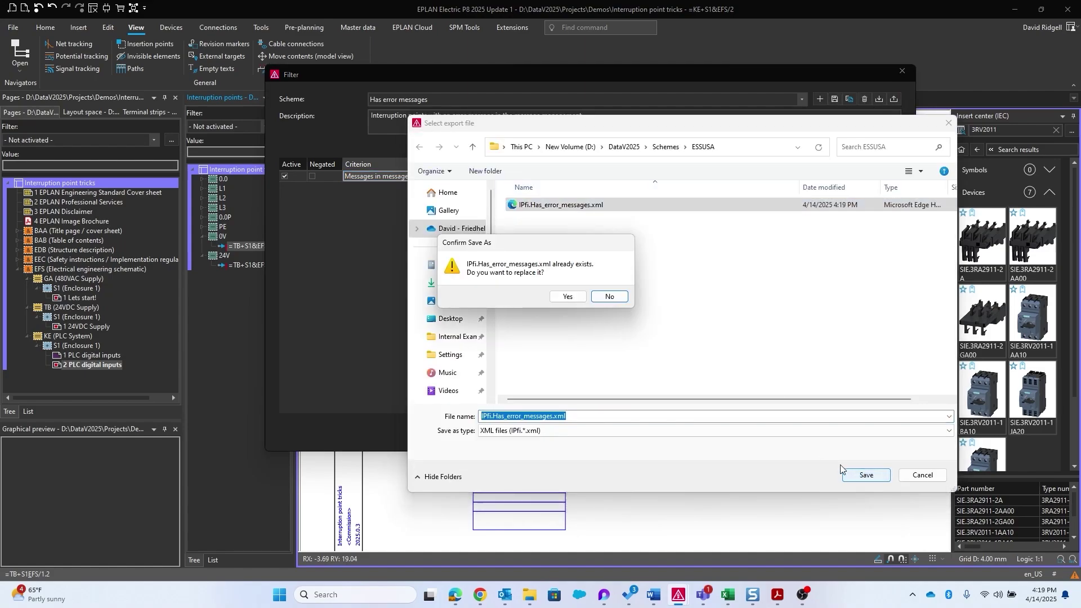
{"action": "left_click", "coordinate": [563, 297]}
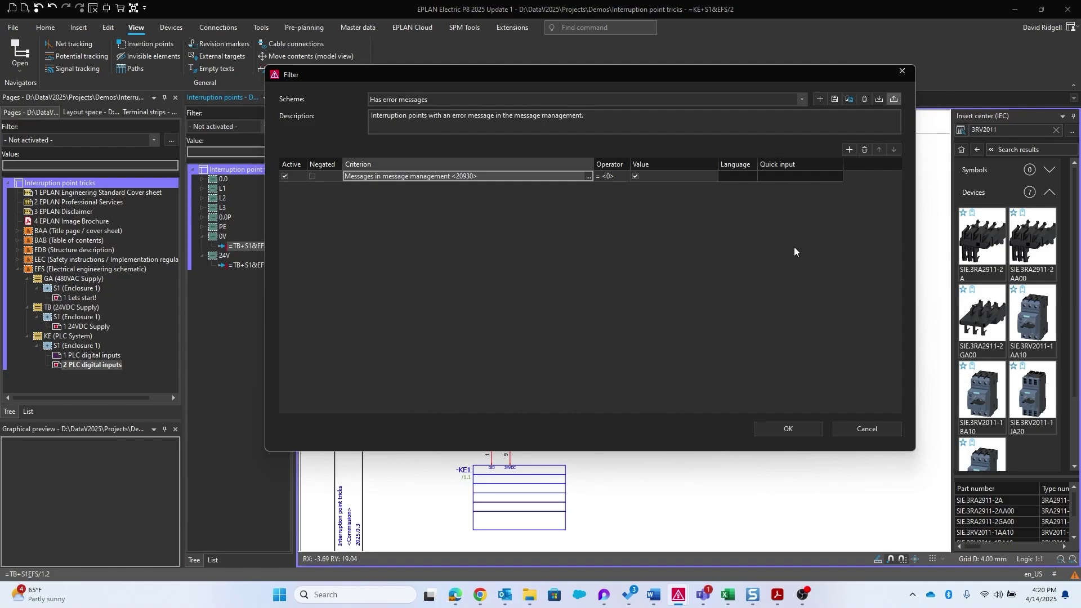
Step: Examine the PropDescr and Value settings of the exported IPfi.Has_error_messages.xml in Notepad++, then close it and cancel the export file selection
{"action": "left_click", "coordinate": [894, 99]}
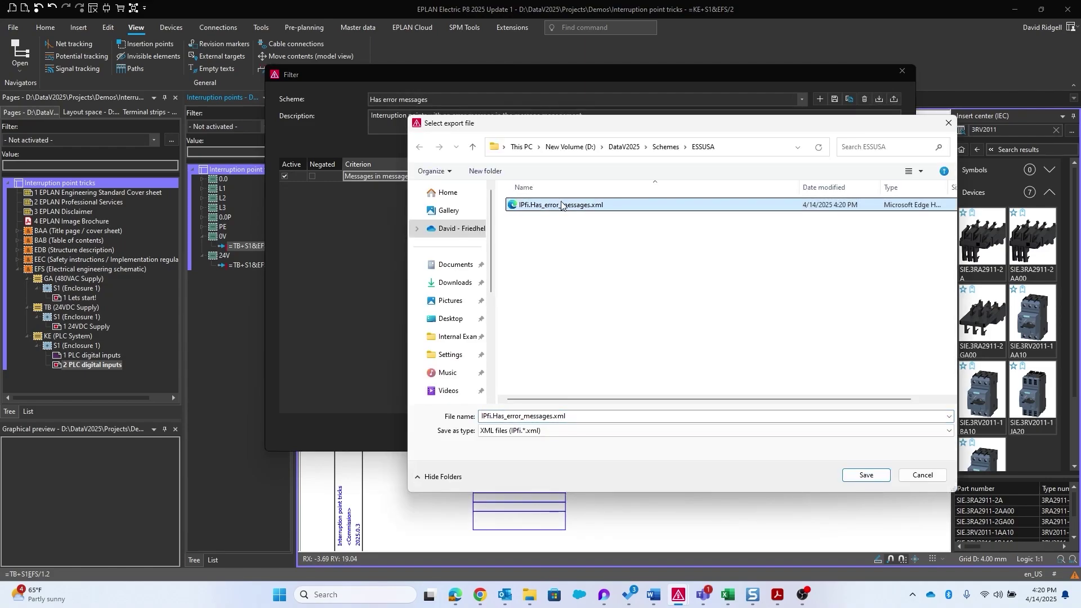
{"action": "right_click", "coordinate": [636, 205]}
{"action": "left_click", "coordinate": [676, 278]}
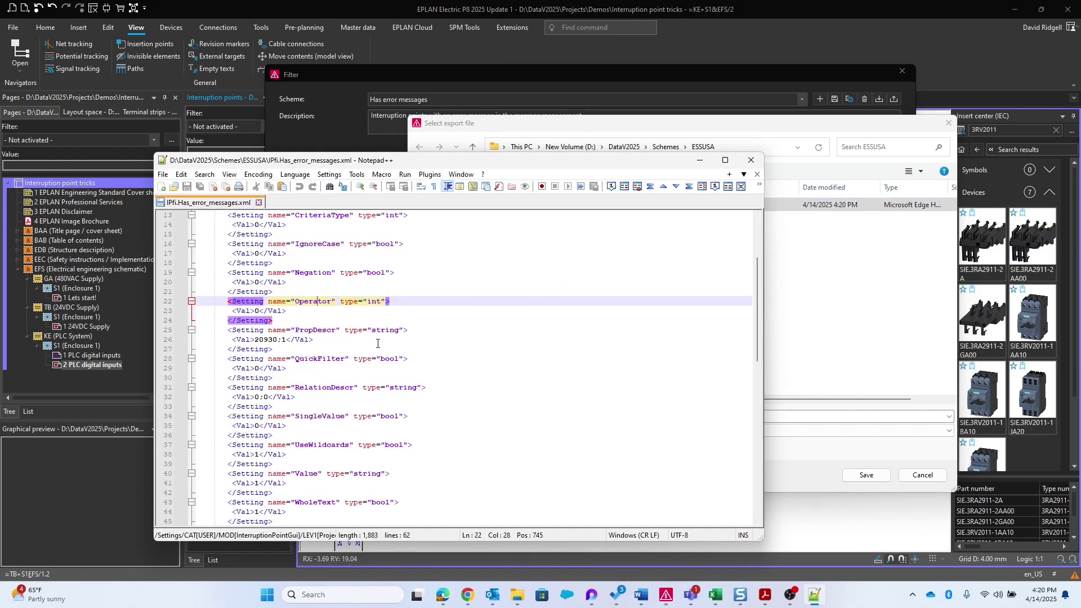
{"action": "left_click", "coordinate": [311, 330]}
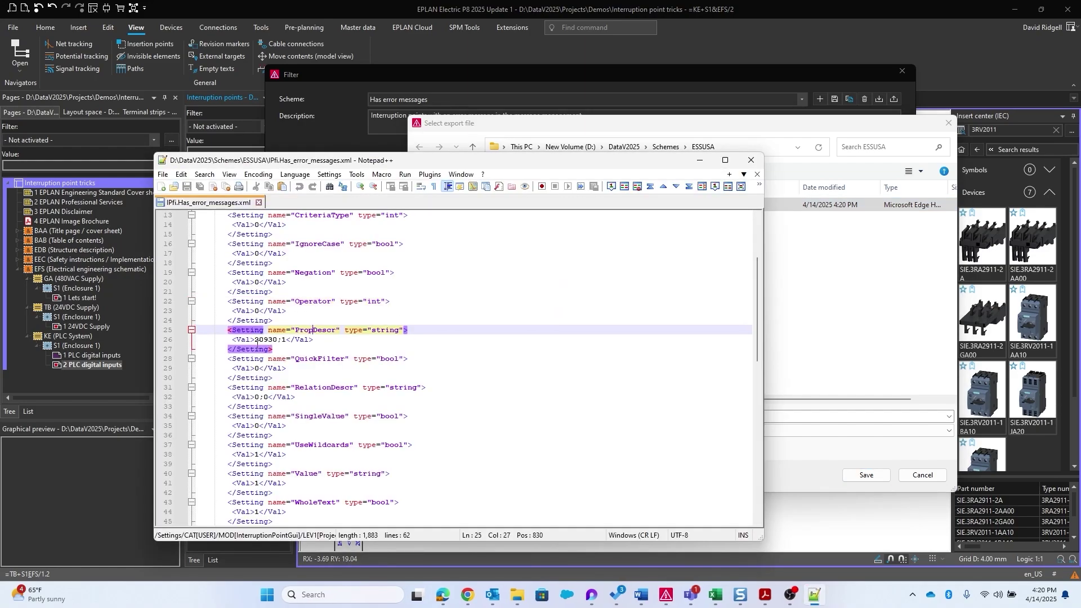
{"action": "left_click", "coordinate": [262, 339]}
{"action": "scroll", "coordinate": [291, 344], "scroll_direction": "down", "scroll_amount": 2}
{"action": "left_click", "coordinate": [309, 415]}
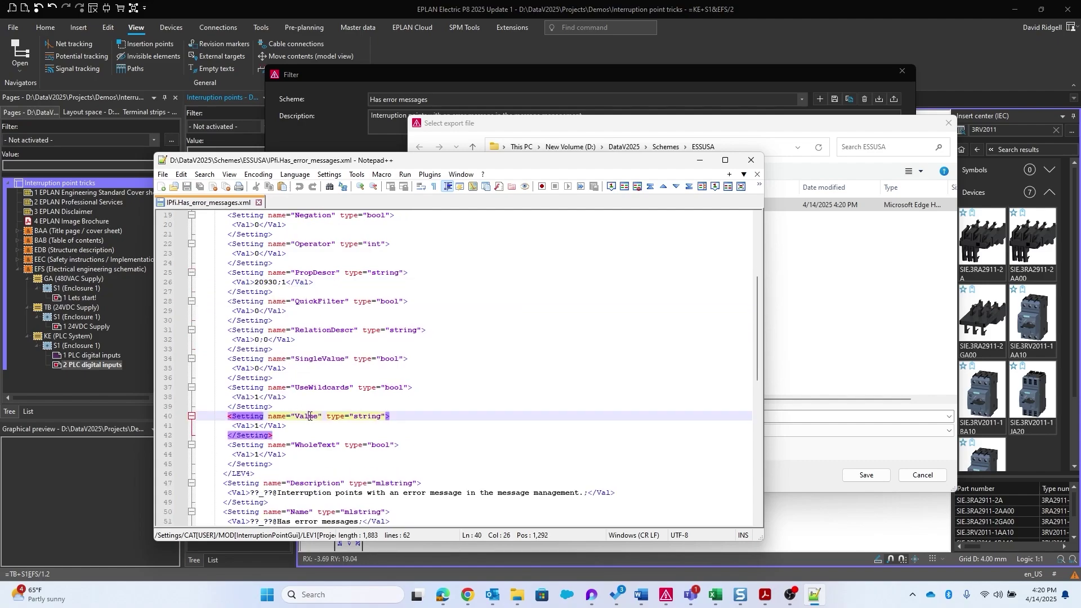
{"action": "left_click", "coordinate": [255, 426]}
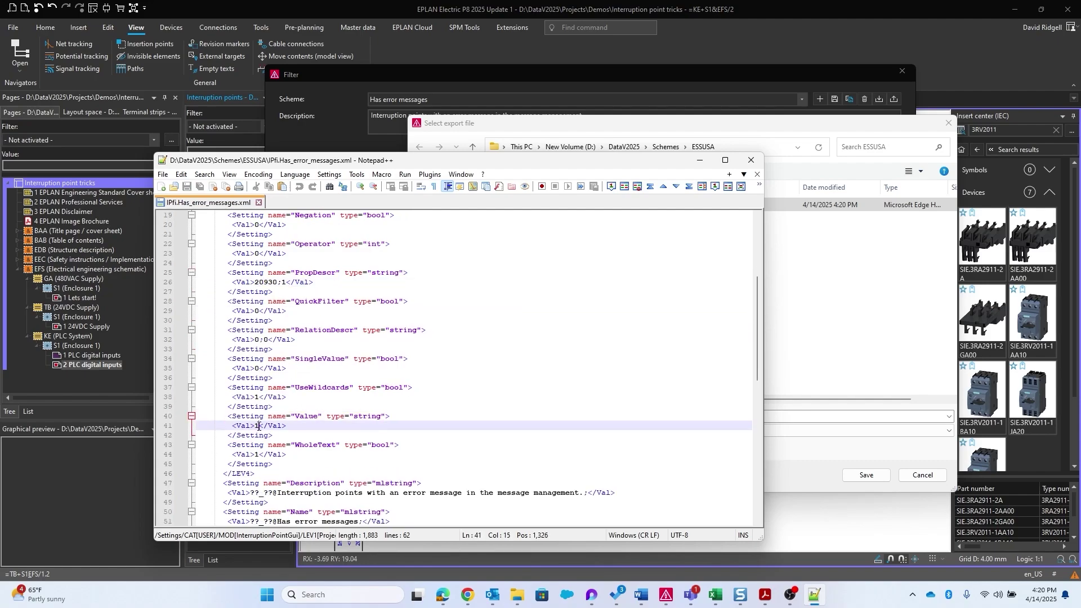
{"action": "left_click", "coordinate": [304, 416]}
{"action": "left_click", "coordinate": [254, 426]}
{"action": "scroll", "coordinate": [256, 428], "scroll_direction": "down", "scroll_amount": 1}
{"action": "left_click", "coordinate": [752, 160]}
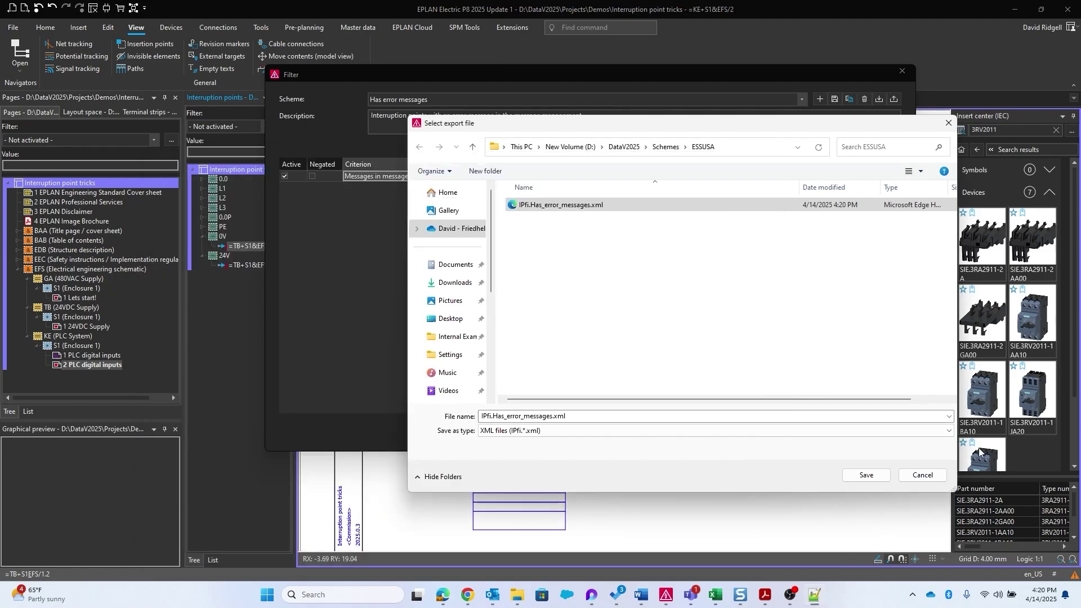
{"action": "left_click", "coordinate": [922, 475]}
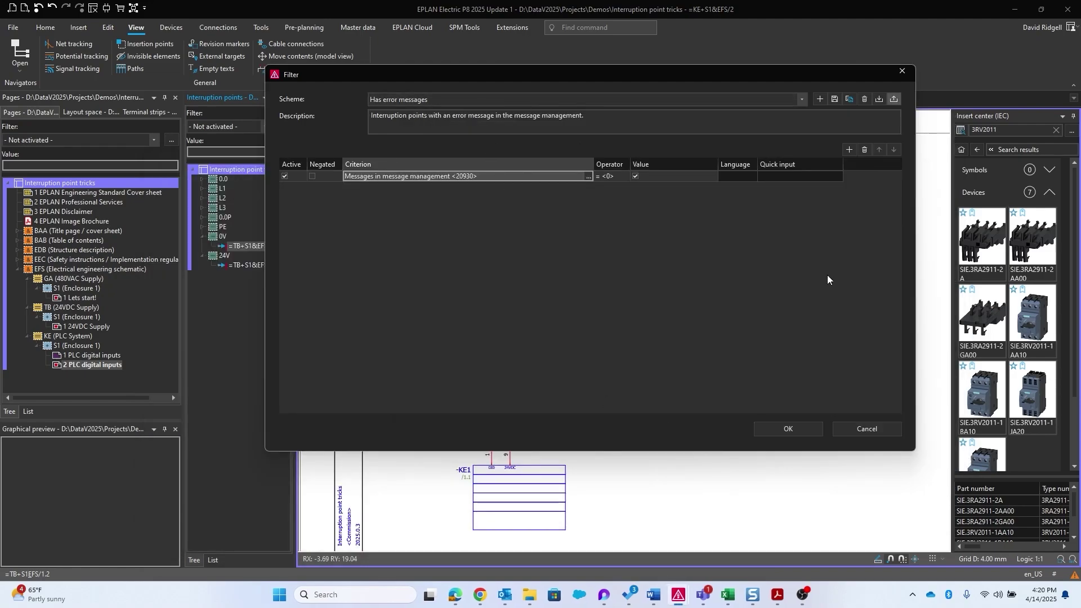
Step: Apply the Has error messages filter to the interruption points navigator and expand the 0.0 interruption point to select its placement
{"action": "left_click", "coordinate": [787, 428]}
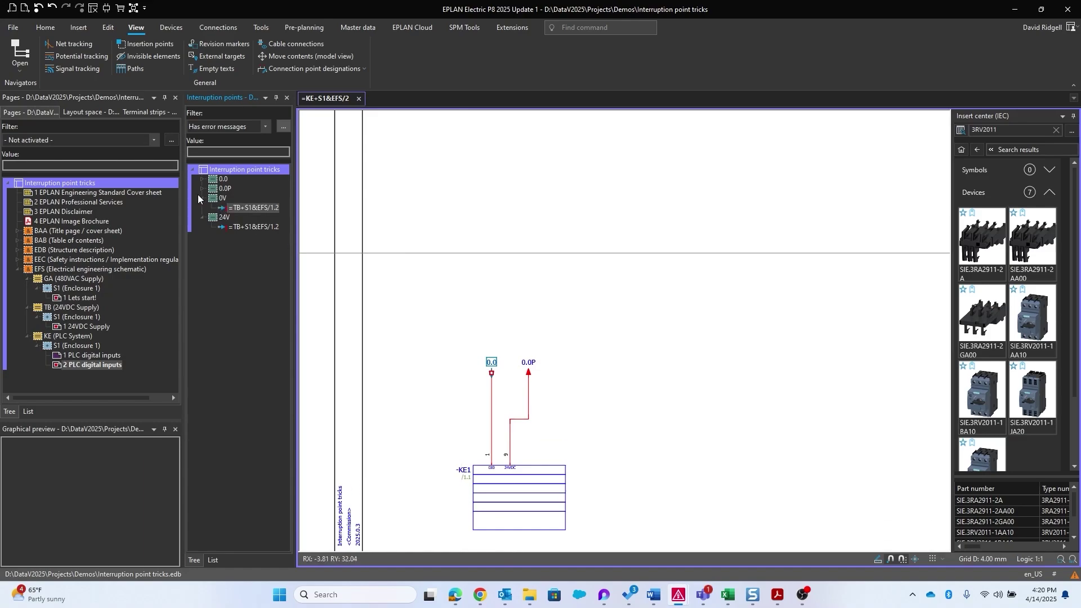
{"action": "left_click", "coordinate": [204, 180]}
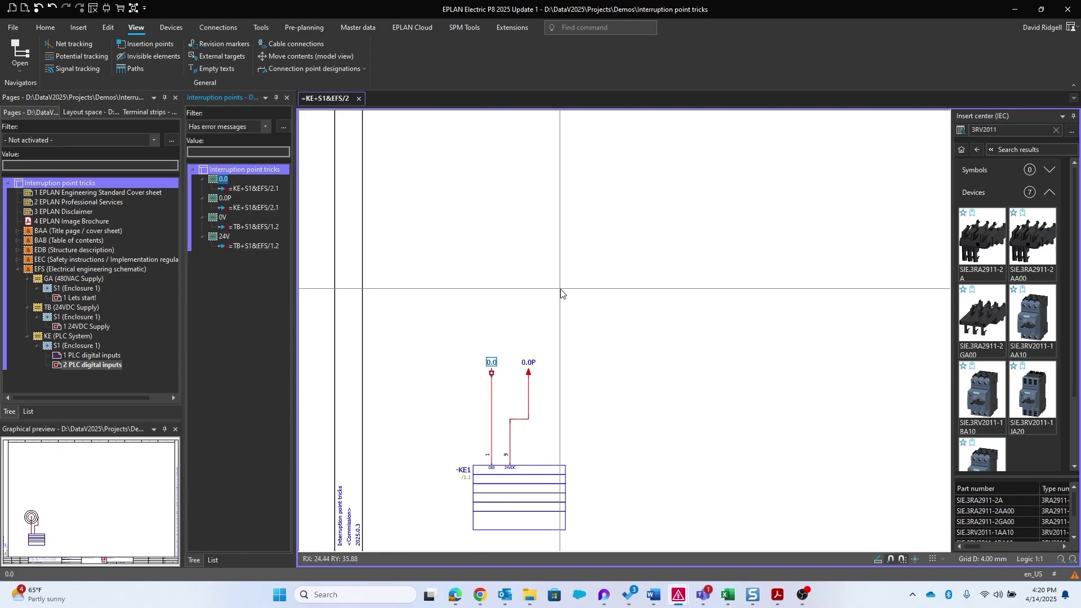
{"action": "scroll", "coordinate": [536, 309], "scroll_direction": "down", "scroll_amount": 3}
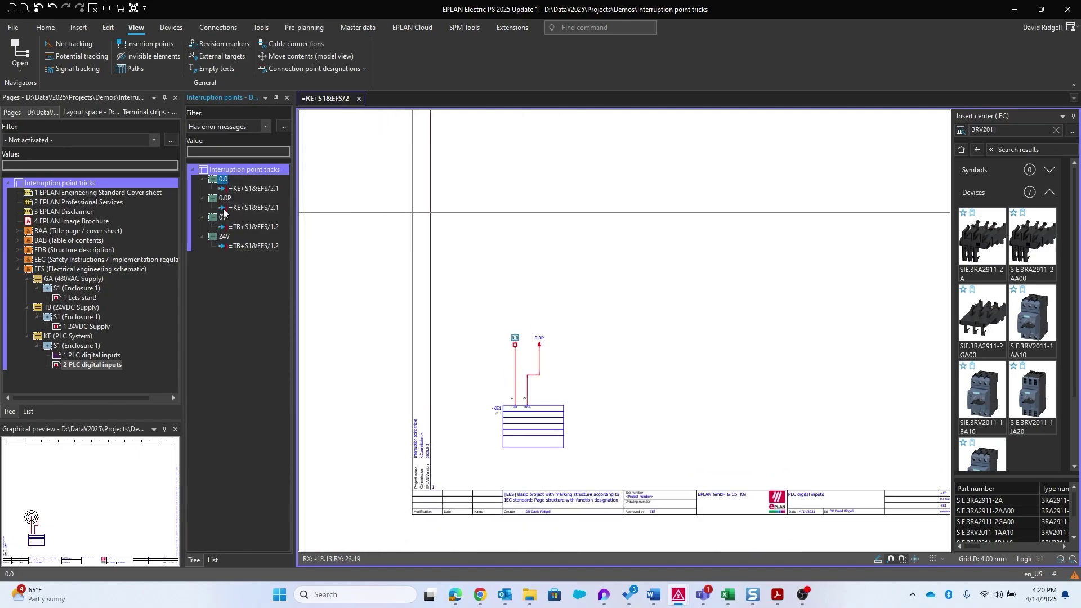
{"action": "left_click", "coordinate": [237, 189]}
Step: Open schematic page 1 24VDC Supply under the TB structure
{"action": "left_click", "coordinate": [92, 327]}
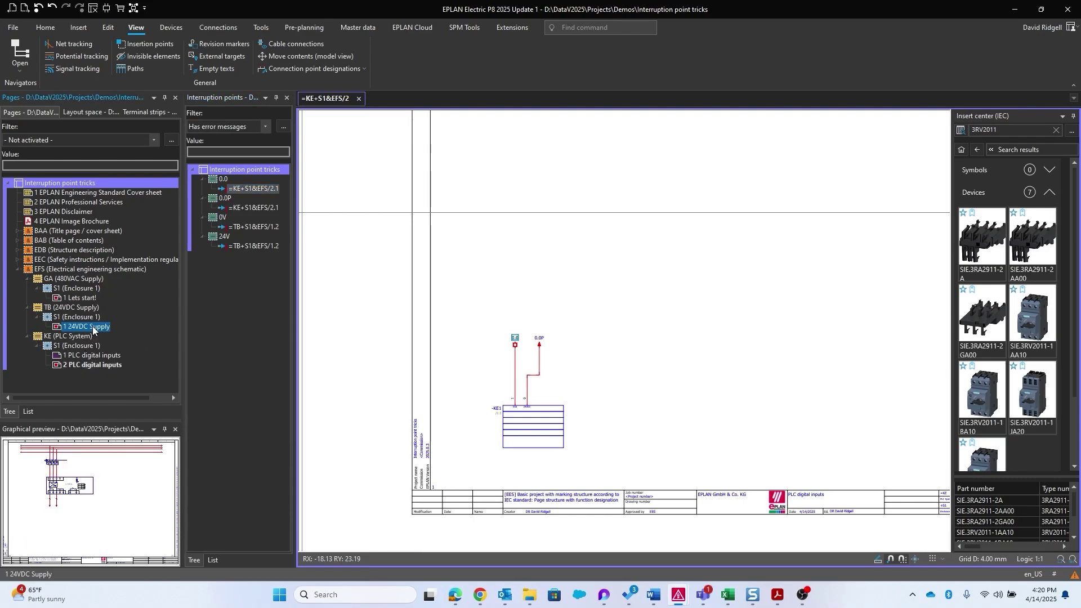
{"action": "double_click", "coordinate": [97, 326]}
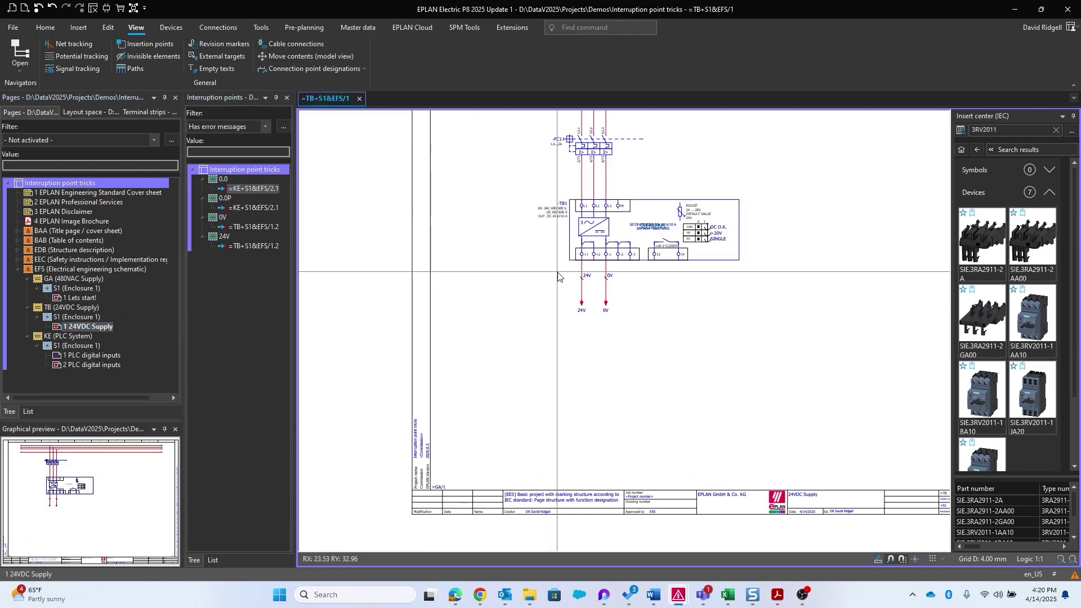
{"action": "scroll", "coordinate": [600, 336], "scroll_direction": "up", "scroll_amount": 2}
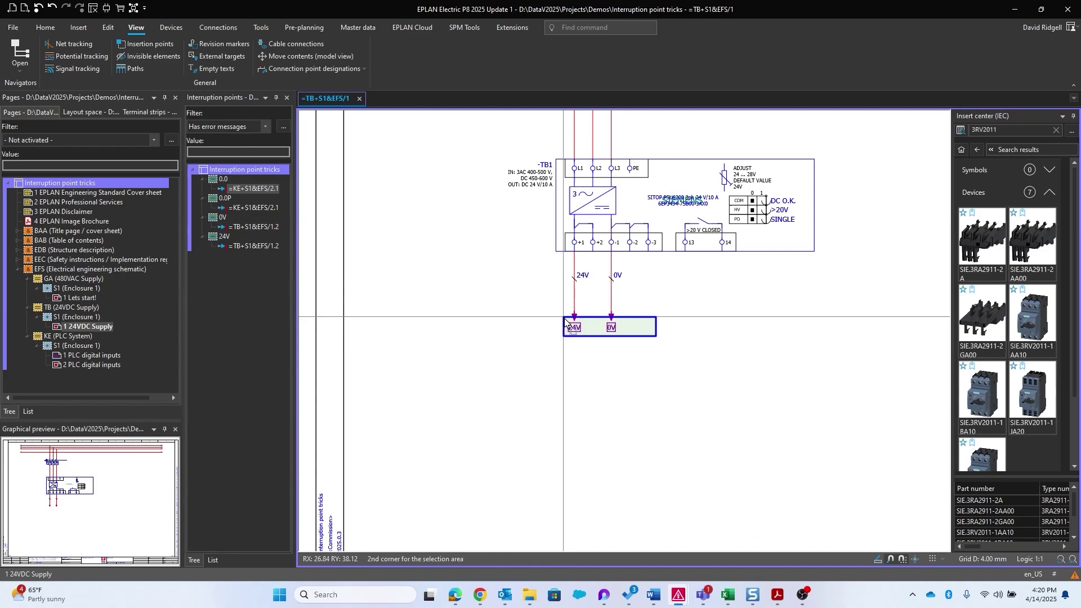
{"action": "scroll", "coordinate": [702, 304], "scroll_direction": "up", "scroll_amount": 1}
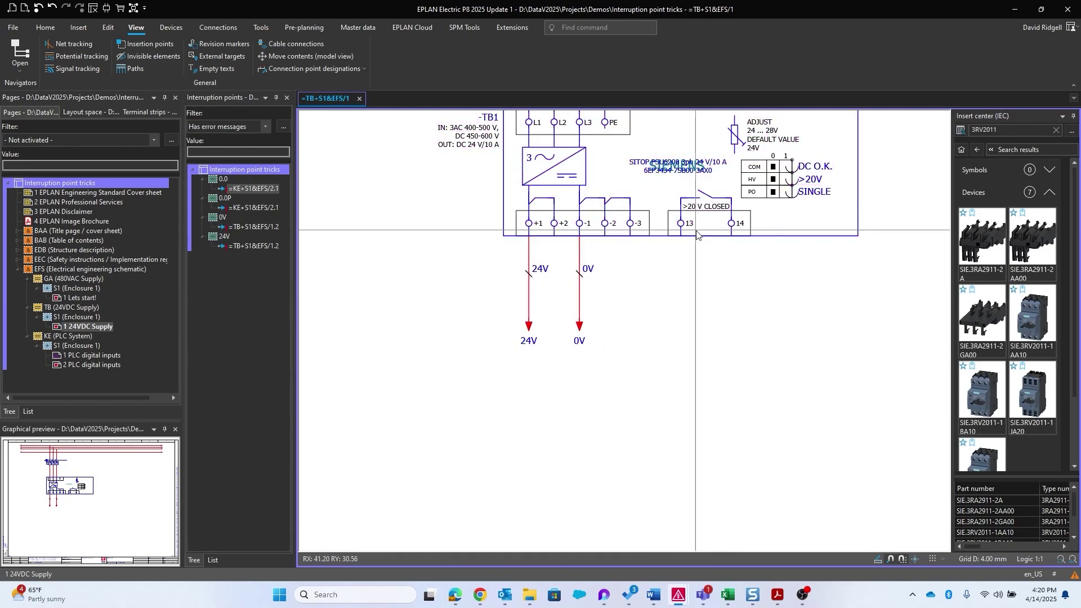
Step: Place a 0.0P interruption point from the navigator below terminal 13 of TB1, rotated to connect to the terminal
{"action": "left_click", "coordinate": [248, 245]}
{"action": "left_click", "coordinate": [239, 208]}
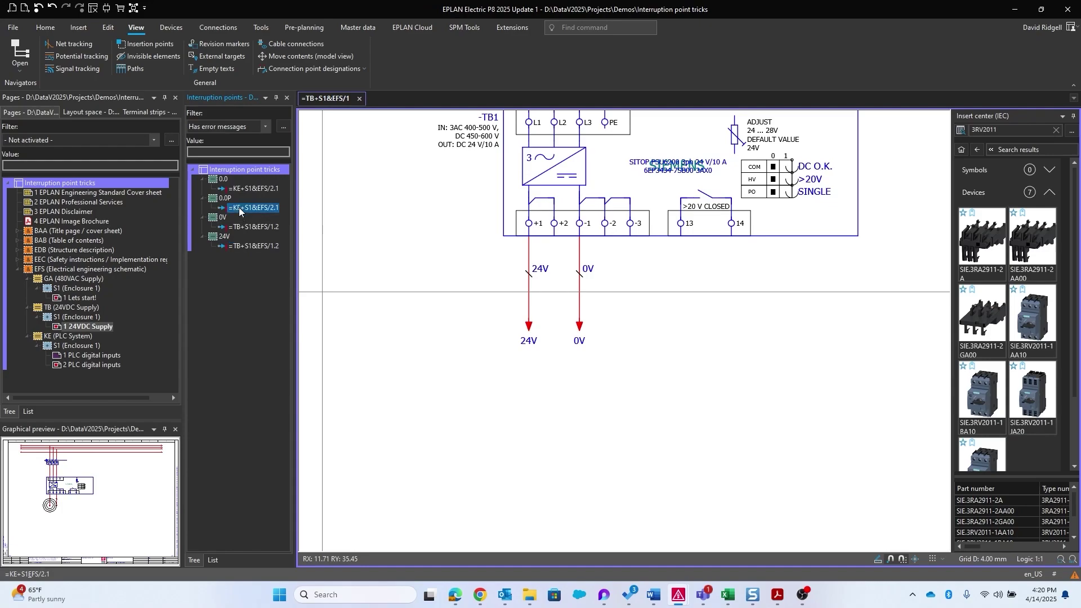
{"action": "left_click_drag", "start_coordinate": [239, 209], "coordinate": [681, 327]}
{"action": "key", "text": "Tab"}
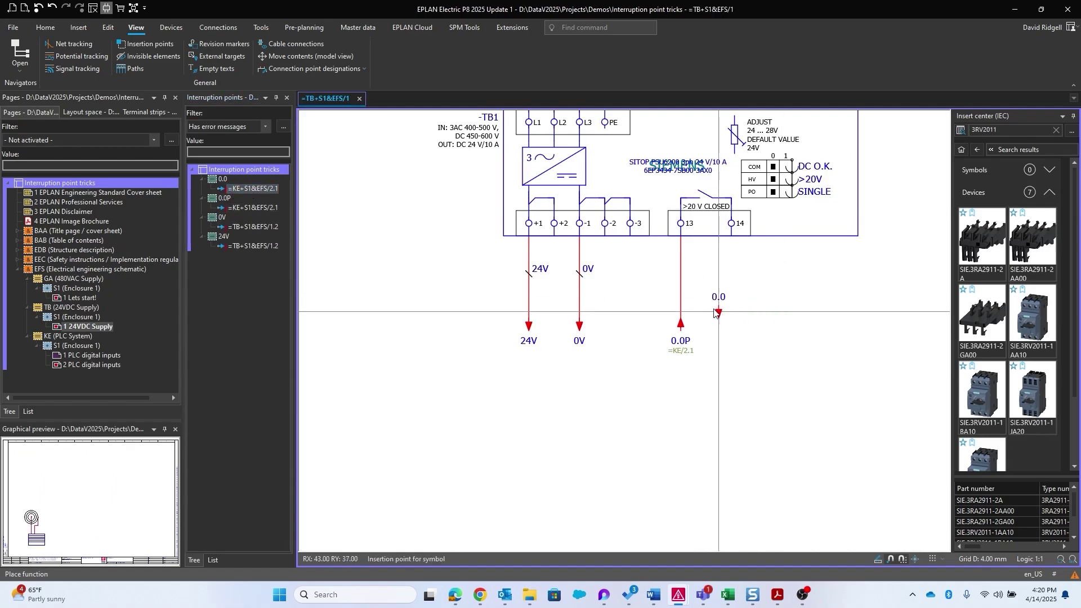
Step: Place the 0.0 interruption point below terminal 14 of TB1, rotated to connect to the terminal
{"action": "key", "text": "Tab"}
{"action": "key", "text": "Tab"}
{"action": "key", "text": "Tab"}
{"action": "key", "text": "Tab"}
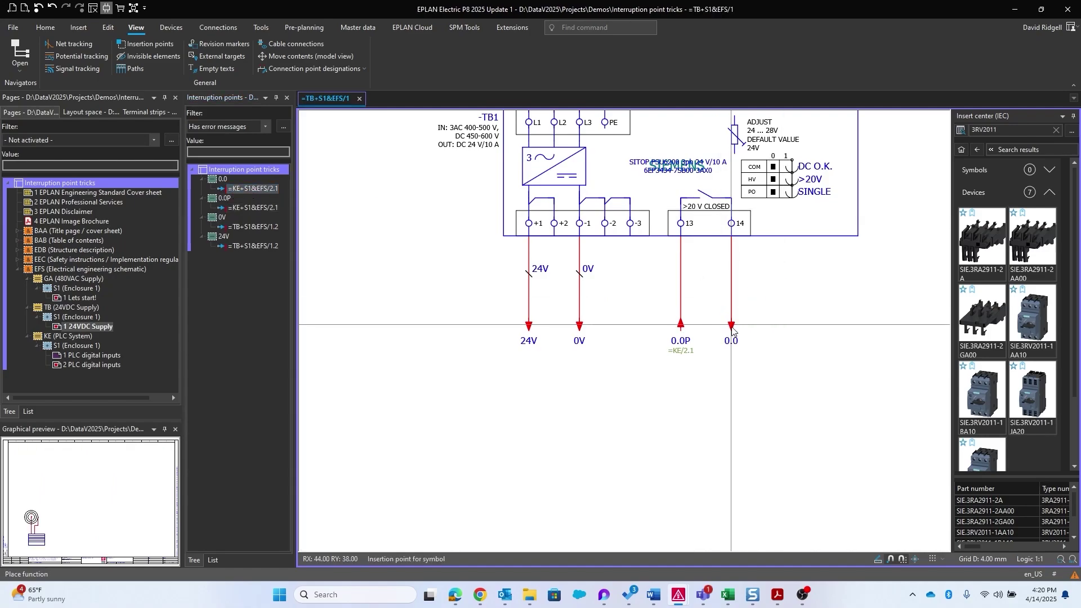
{"action": "scroll", "coordinate": [563, 315], "scroll_direction": "down", "scroll_amount": 2}
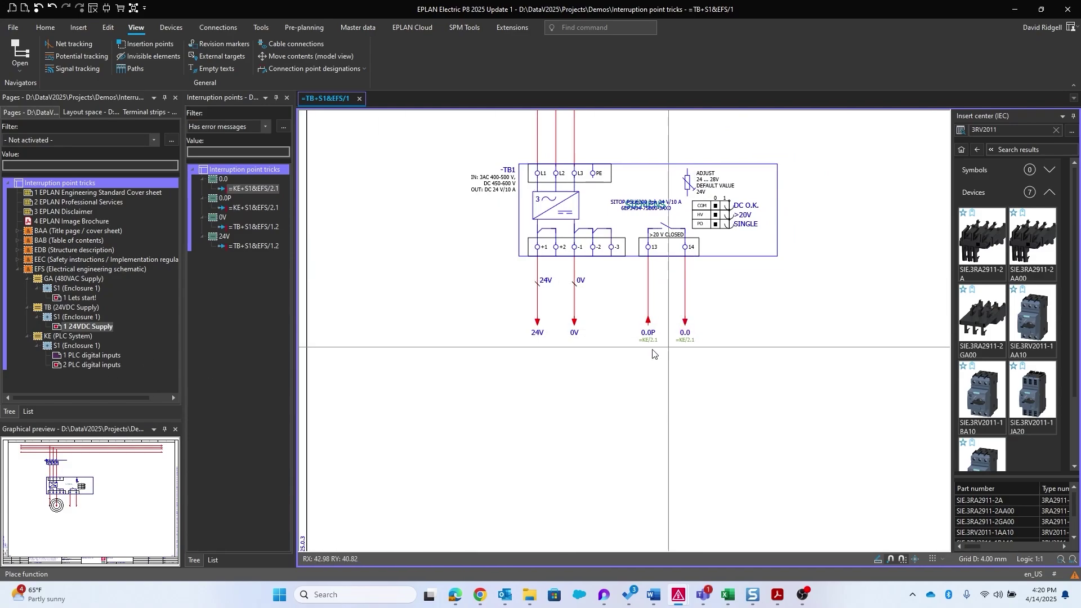
Step: Browse the device parts in the Insert center down to the Terminals category to find a PXC terminal
{"action": "left_click_drag", "start_coordinate": [605, 342], "coordinate": [514, 325]}
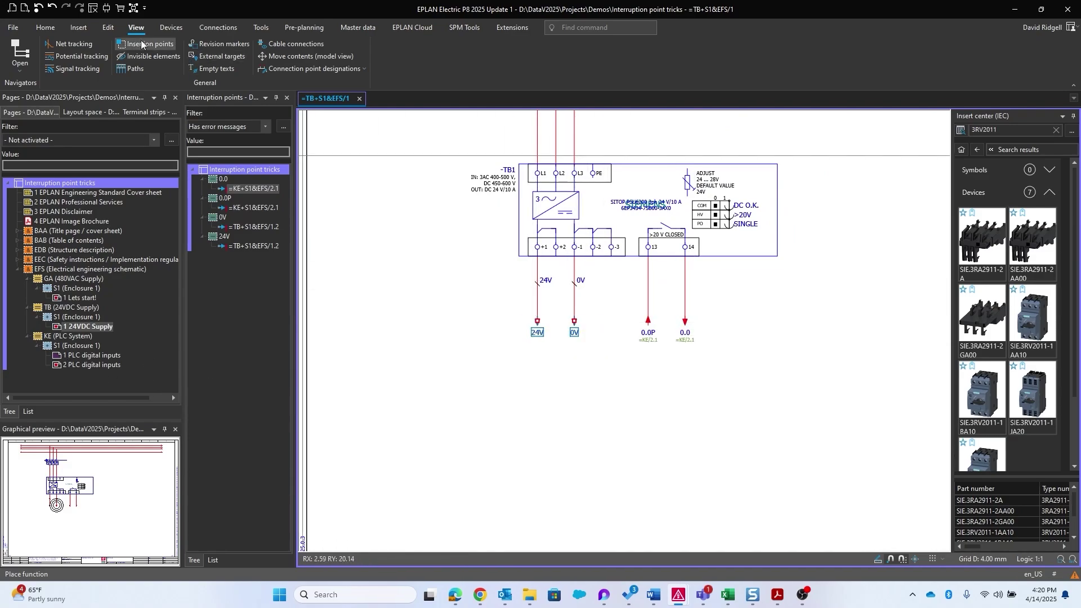
{"action": "left_click", "coordinate": [77, 27]}
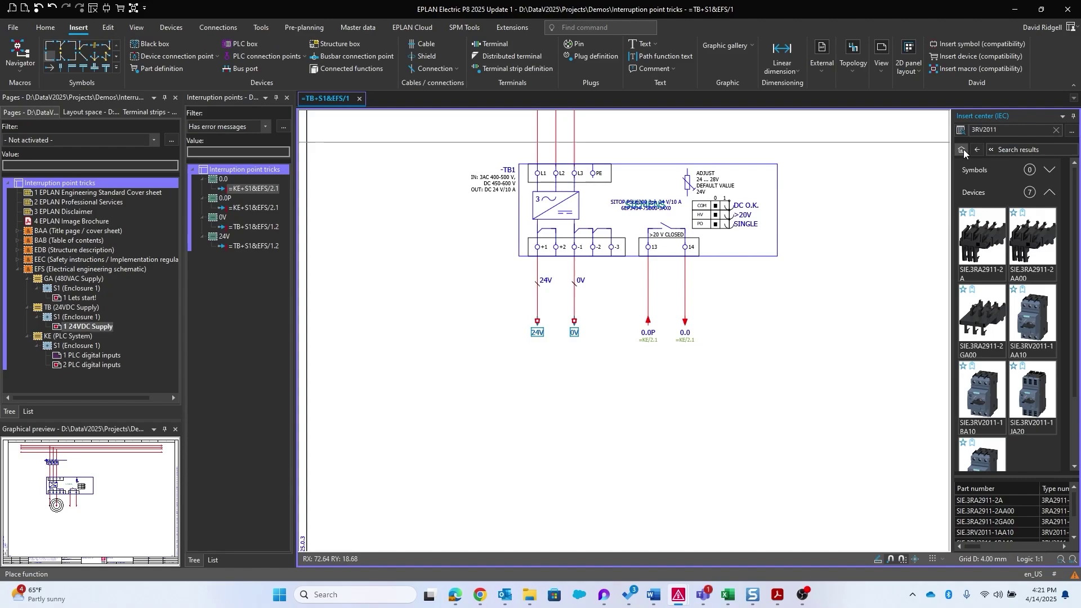
{"action": "left_click", "coordinate": [961, 149]}
{"action": "left_click", "coordinate": [982, 253]}
{"action": "left_click", "coordinate": [984, 189]}
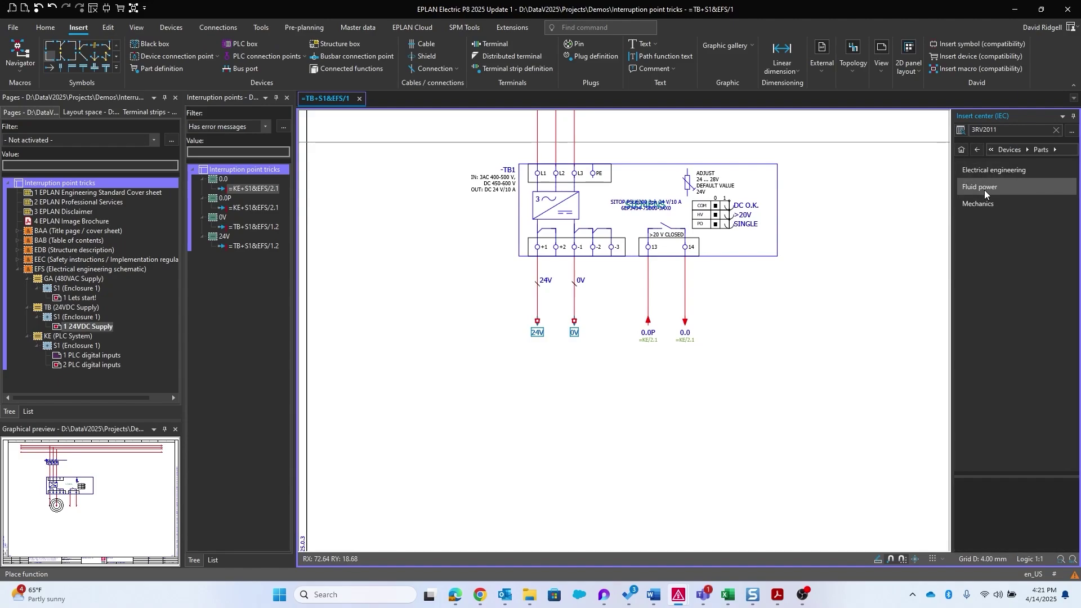
{"action": "left_click", "coordinate": [986, 193]}
{"action": "left_click", "coordinate": [986, 192]}
{"action": "left_click", "coordinate": [982, 264]}
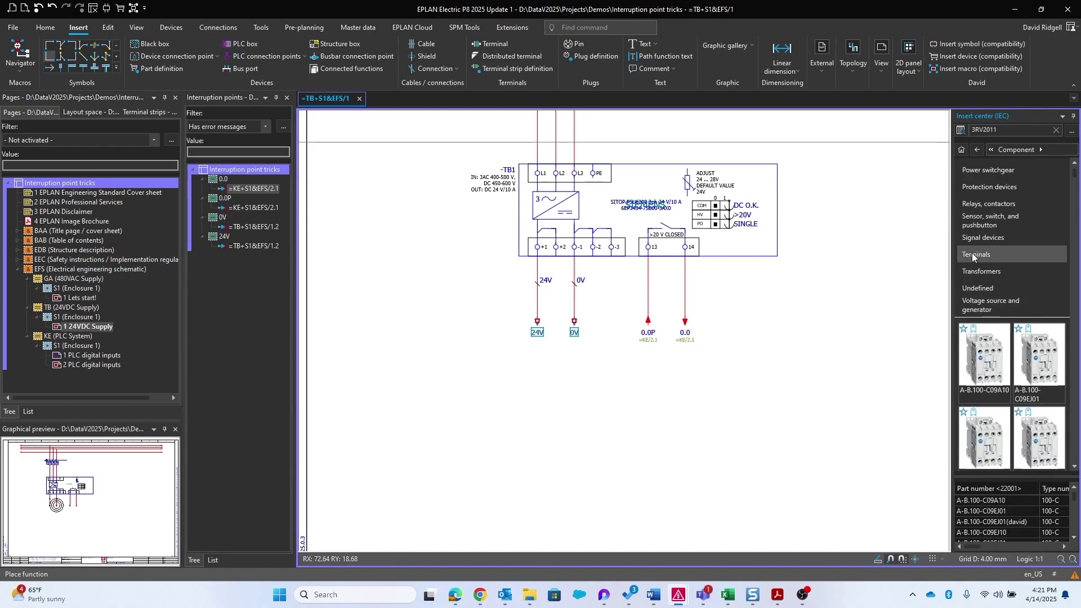
{"action": "left_click", "coordinate": [984, 238]}
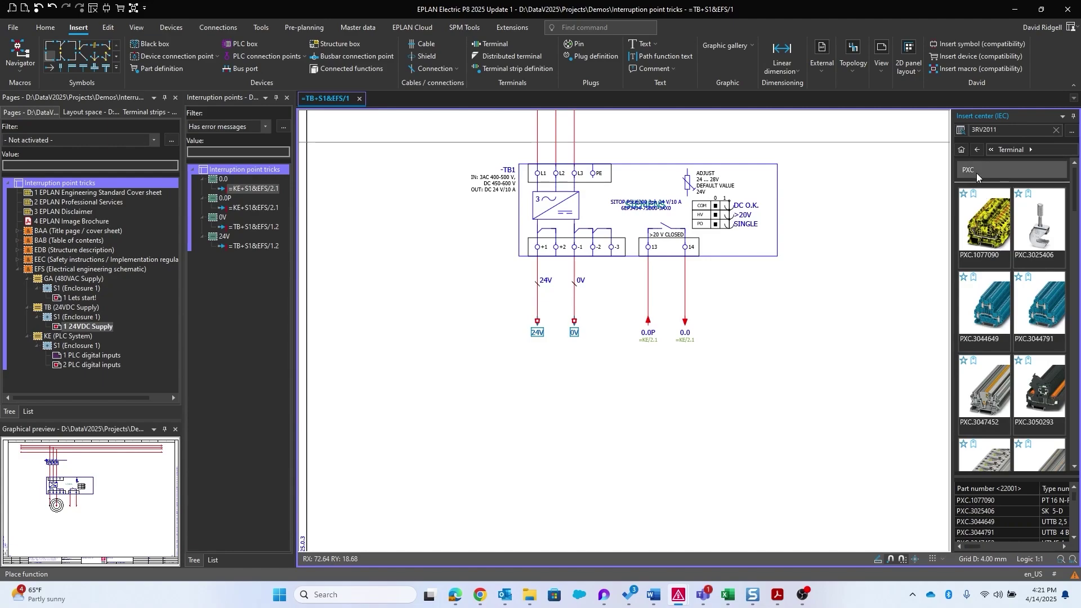
{"action": "scroll", "coordinate": [985, 247], "scroll_direction": "down", "scroll_amount": 2}
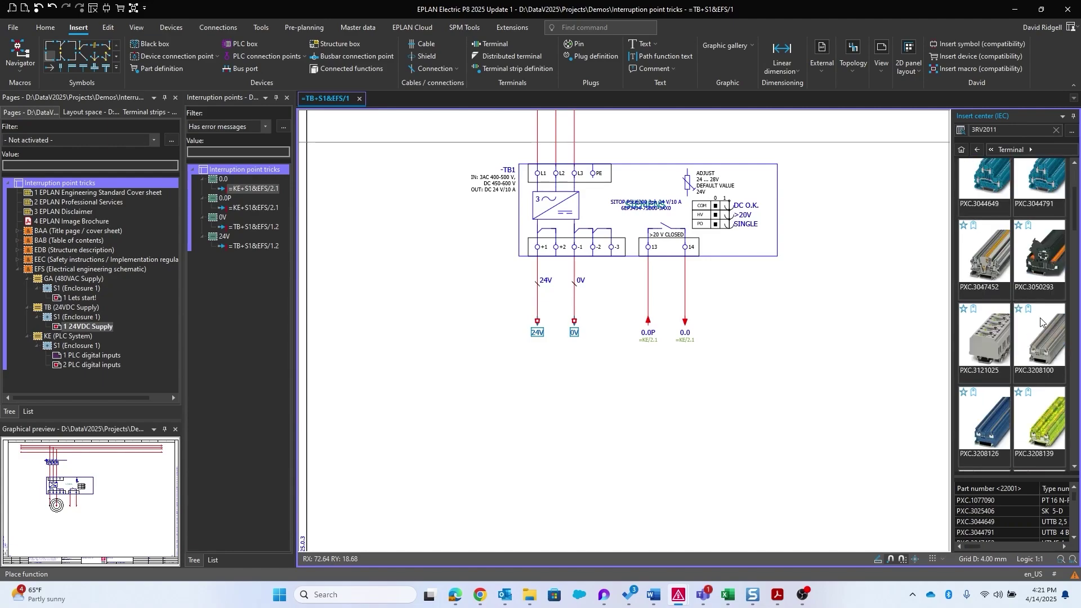
Step: Place two PXC.3208100 terminals below the 24V and 0V interruption points and delete both interruption points
{"action": "left_click_drag", "start_coordinate": [1040, 322], "coordinate": [540, 375]}
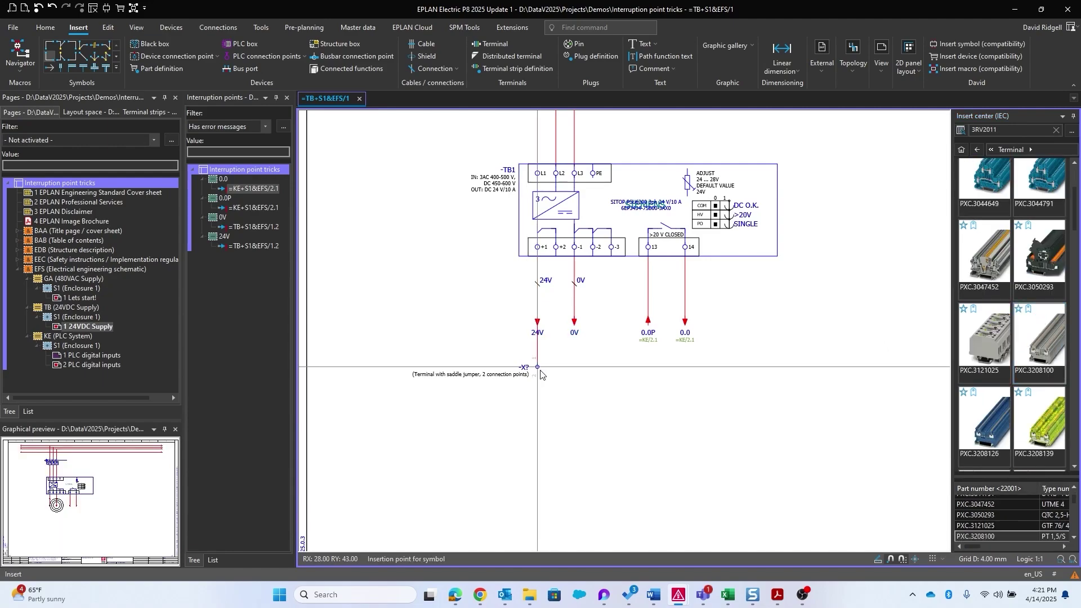
{"action": "left_click", "coordinate": [540, 374]}
{"action": "left_click", "coordinate": [575, 372]}
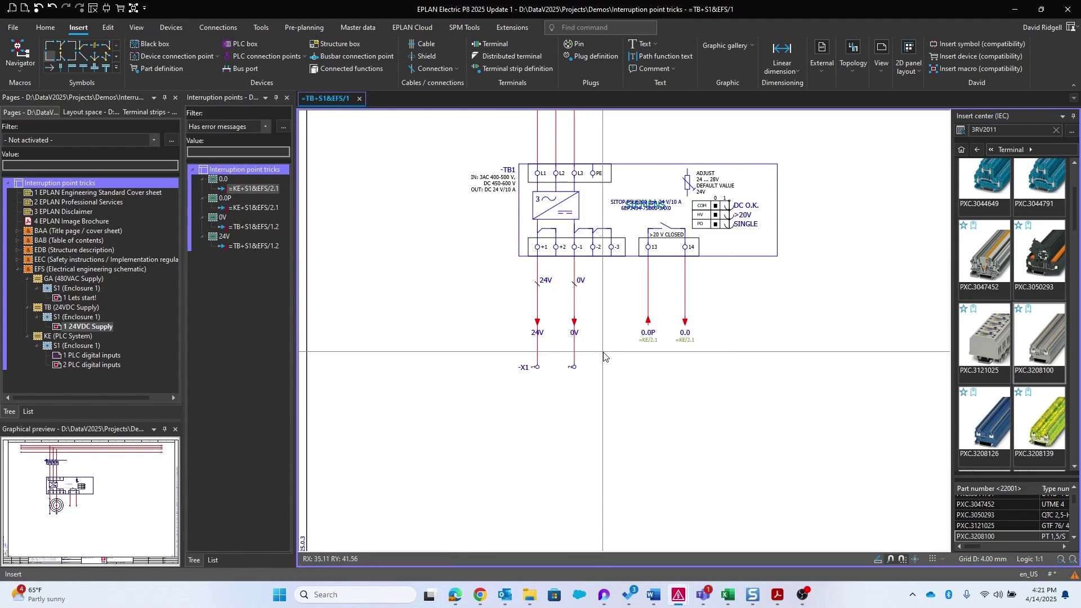
{"action": "key", "text": "Escape"}
{"action": "left_click_drag", "start_coordinate": [603, 354], "coordinate": [529, 307]}
{"action": "key", "text": "Delete"}
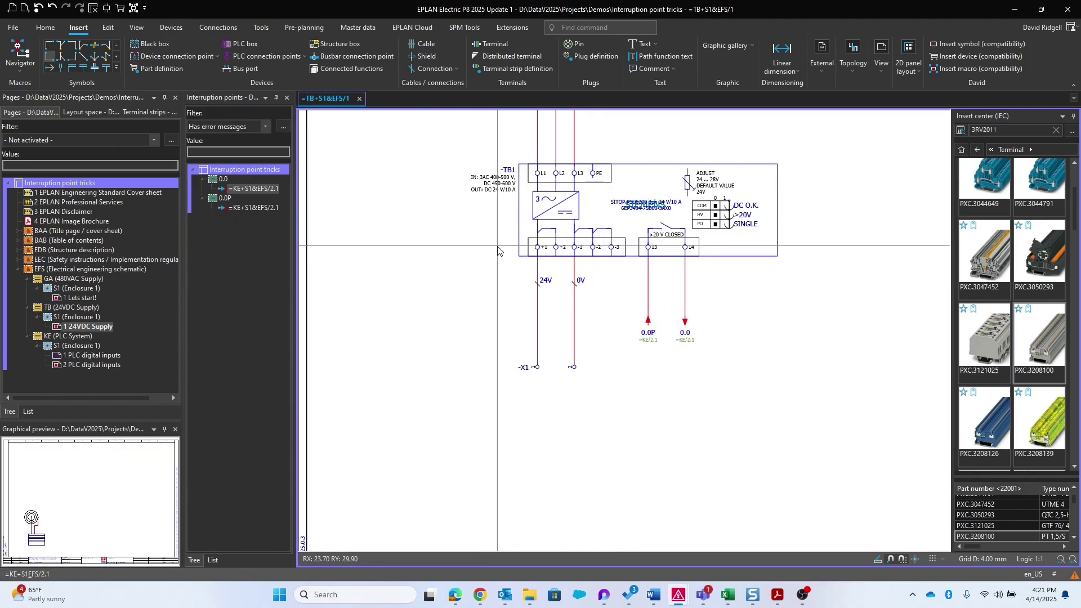
Step: Open message management for the Interruption point tricks project and rerun the project check with the 011002 settings
{"action": "left_click", "coordinate": [248, 207]}
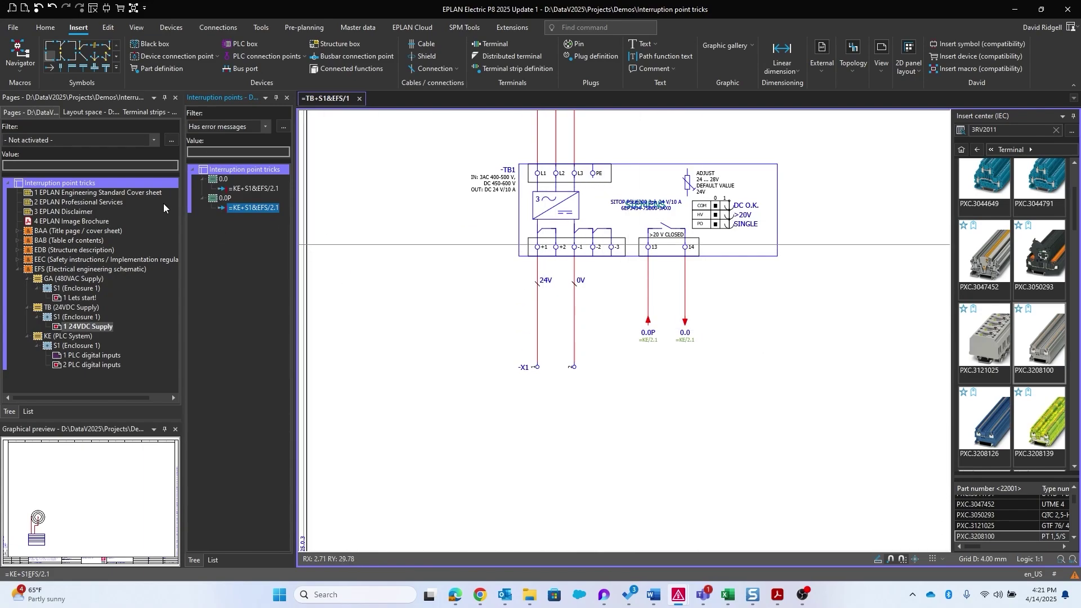
{"action": "left_click", "coordinate": [242, 169]}
{"action": "left_click", "coordinate": [261, 27]}
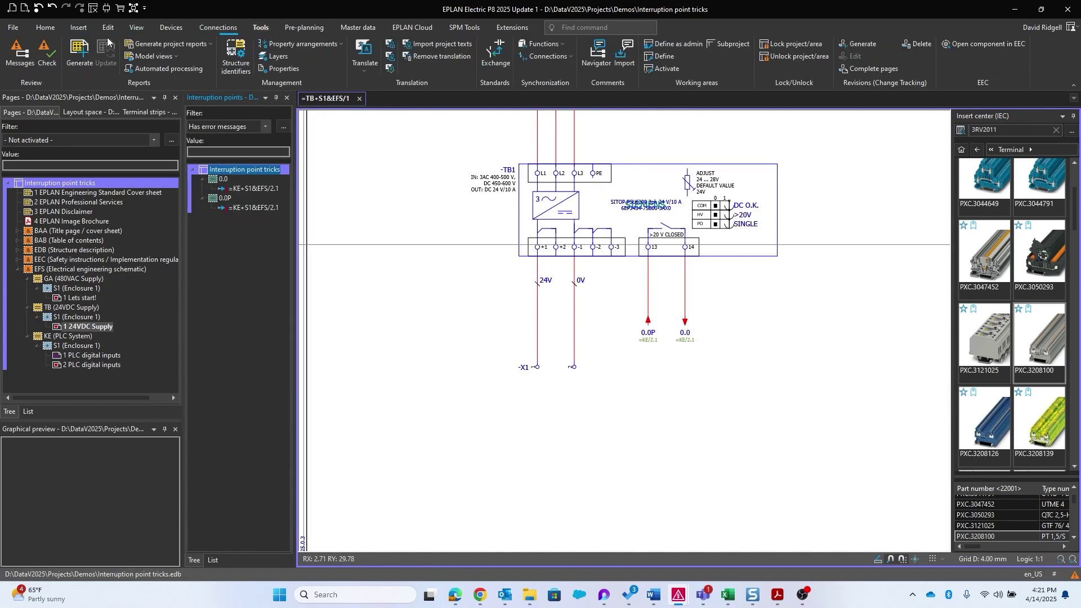
{"action": "left_click", "coordinate": [15, 50]}
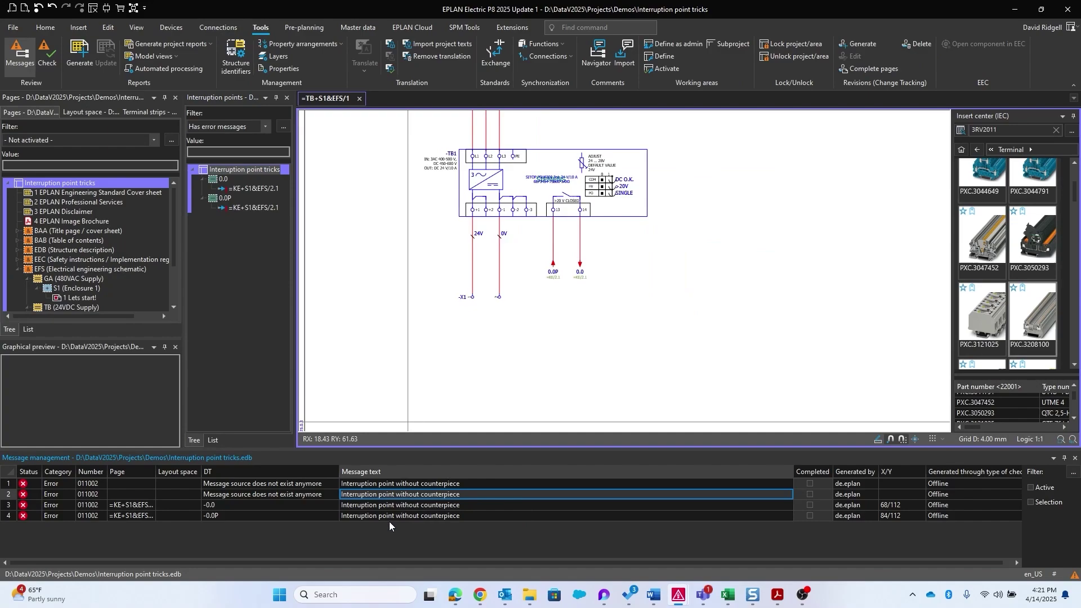
{"action": "right_click", "coordinate": [386, 528]}
{"action": "left_click", "coordinate": [425, 381]}
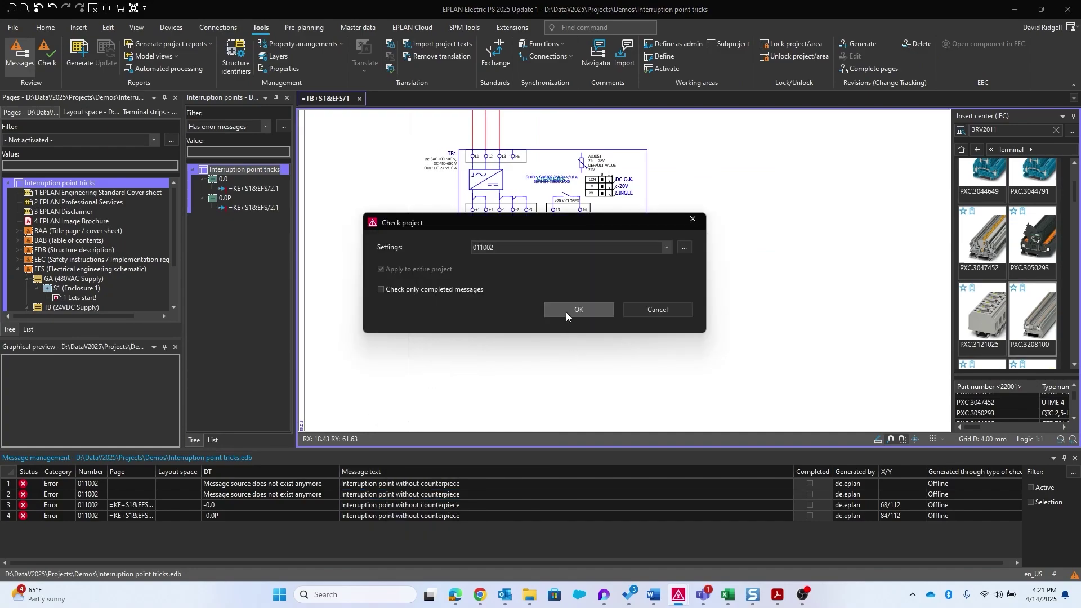
{"action": "left_click", "coordinate": [566, 310]}
{"action": "left_click", "coordinate": [647, 281]}
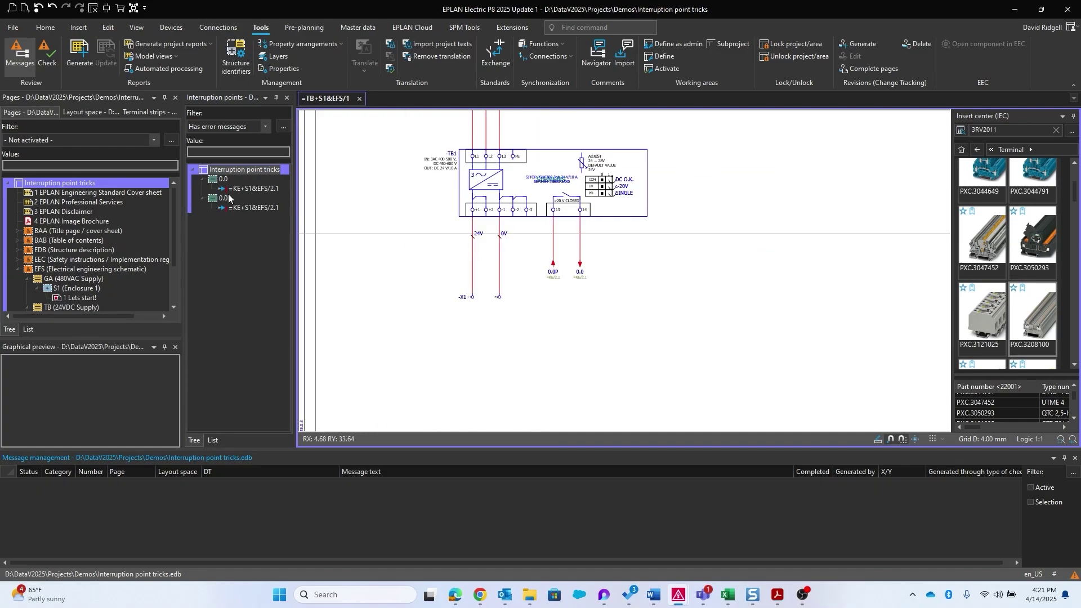
Step: Deactivate the Has error messages filter in the interruption points navigator to list all interruption points
{"action": "left_click", "coordinate": [230, 190]}
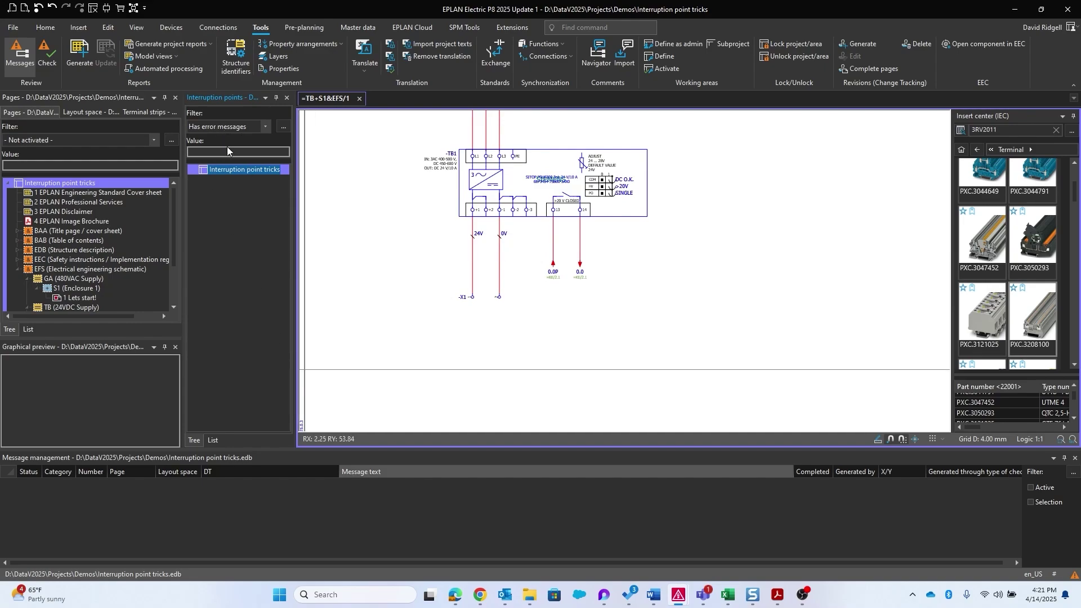
{"action": "left_click", "coordinate": [250, 128]}
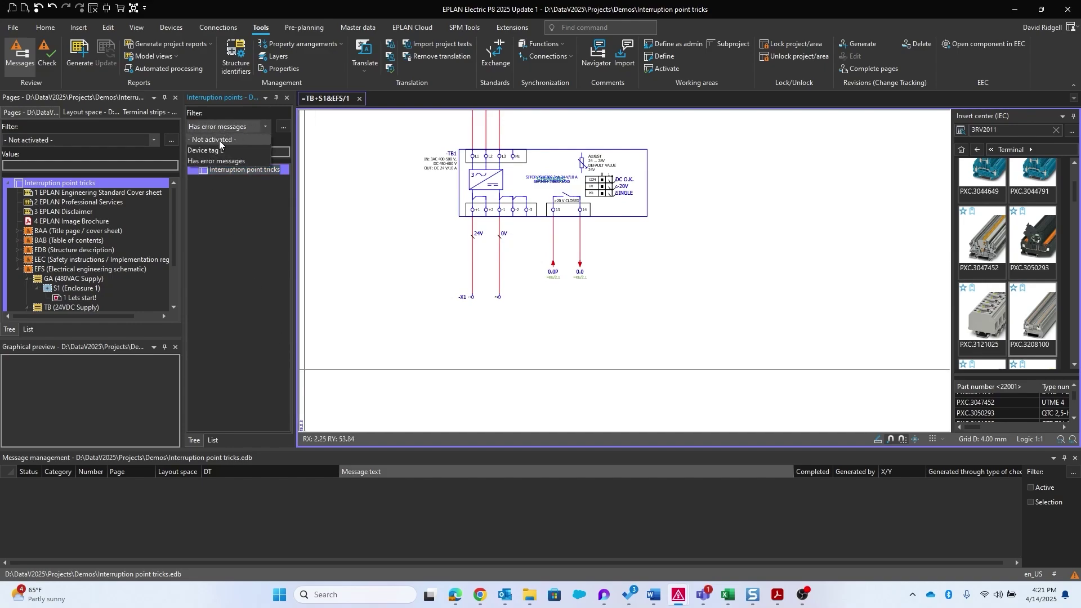
{"action": "left_click", "coordinate": [223, 140]}
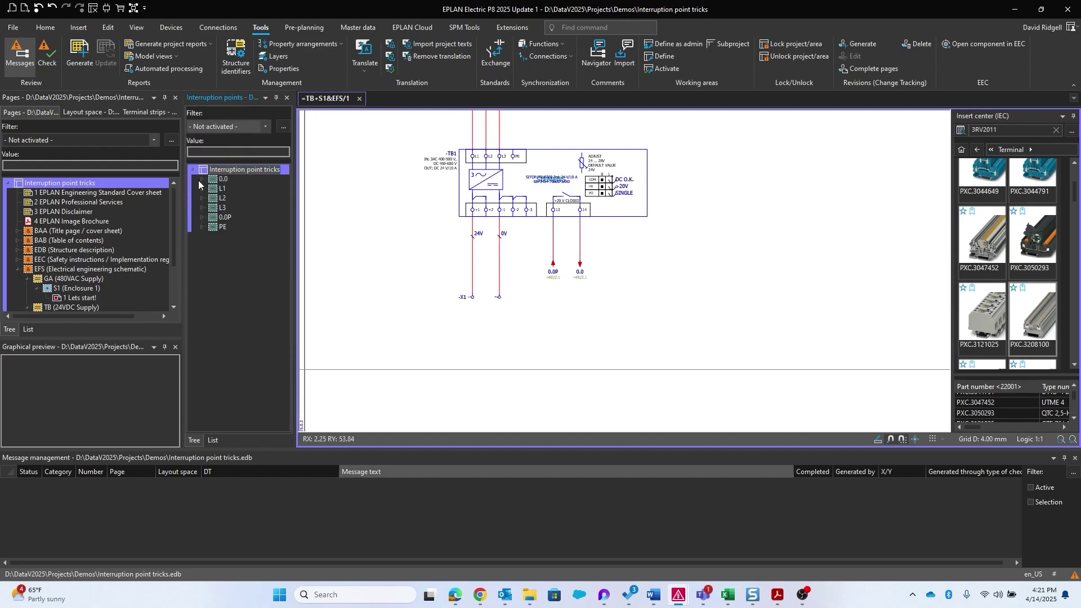